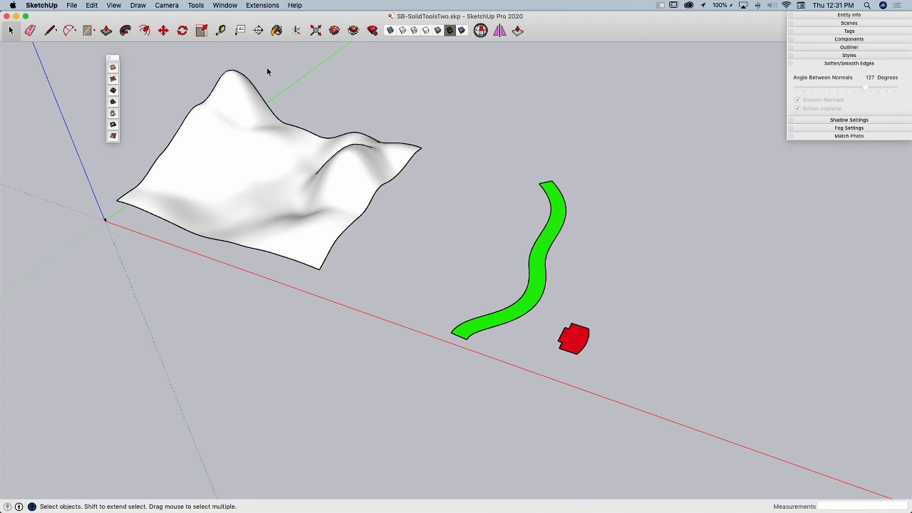
Show the hidden geometry to examine the terrain's triangulated mesh, and hide it again.
{"action": "scroll", "coordinate": [326, 148], "scroll_direction": "up", "scroll_amount": 5}
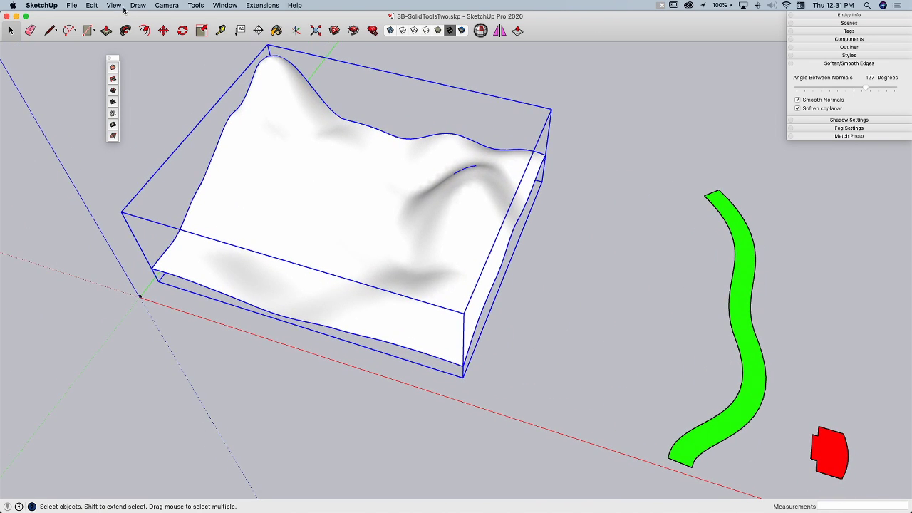
{"action": "left_click", "coordinate": [114, 6]}
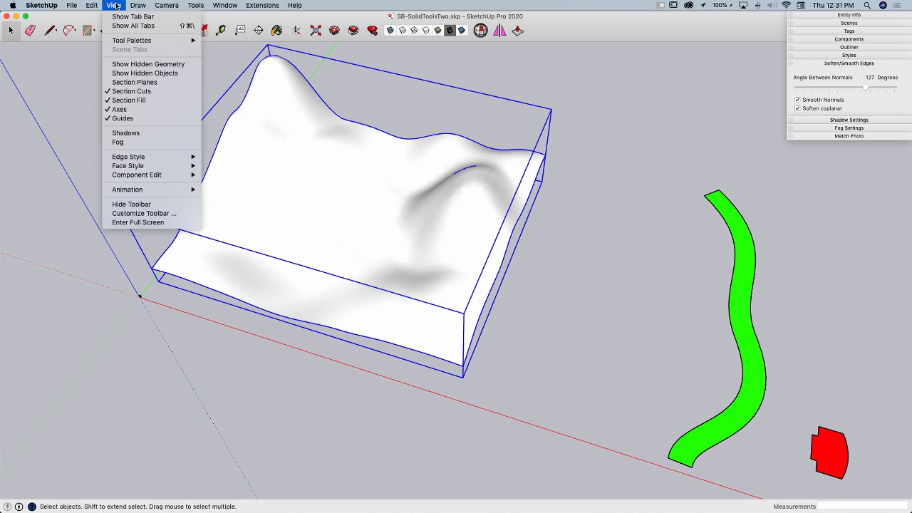
{"action": "left_click", "coordinate": [148, 64]}
{"action": "scroll", "coordinate": [318, 185], "scroll_direction": "up", "scroll_amount": 3}
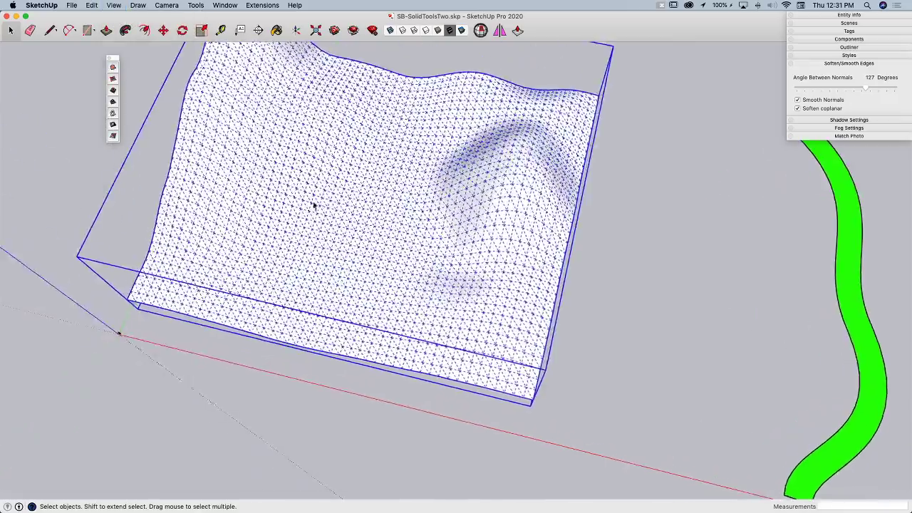
{"action": "middle_click_drag", "start_coordinate": [313, 206], "coordinate": [132, 57]}
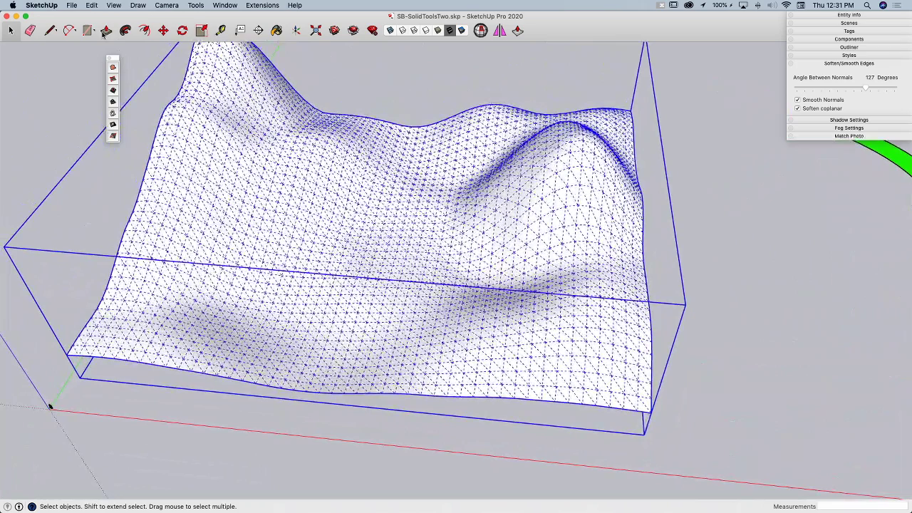
{"action": "left_click", "coordinate": [115, 5]}
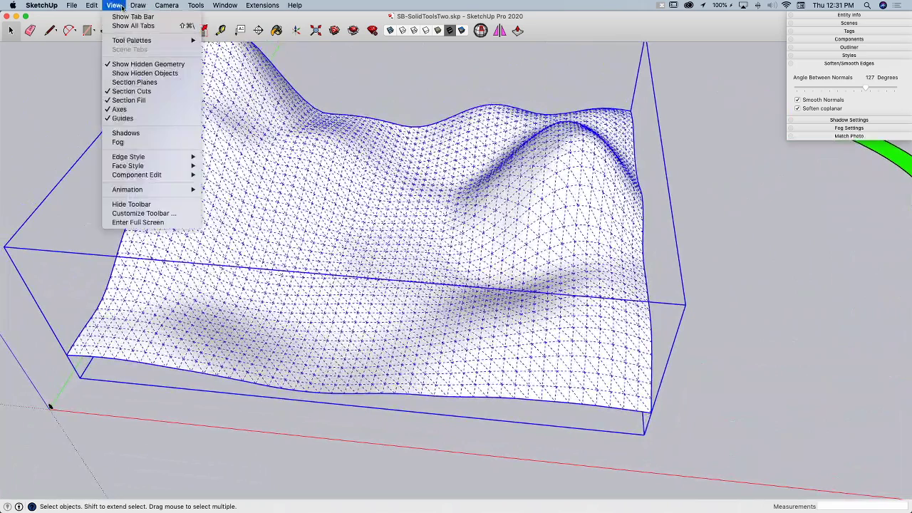
{"action": "left_click", "coordinate": [130, 64]}
{"action": "scroll", "coordinate": [630, 258], "scroll_direction": "down", "scroll_amount": 3}
{"action": "left_click", "coordinate": [650, 258]}
{"action": "scroll", "coordinate": [649, 259], "scroll_direction": "down", "scroll_amount": 3}
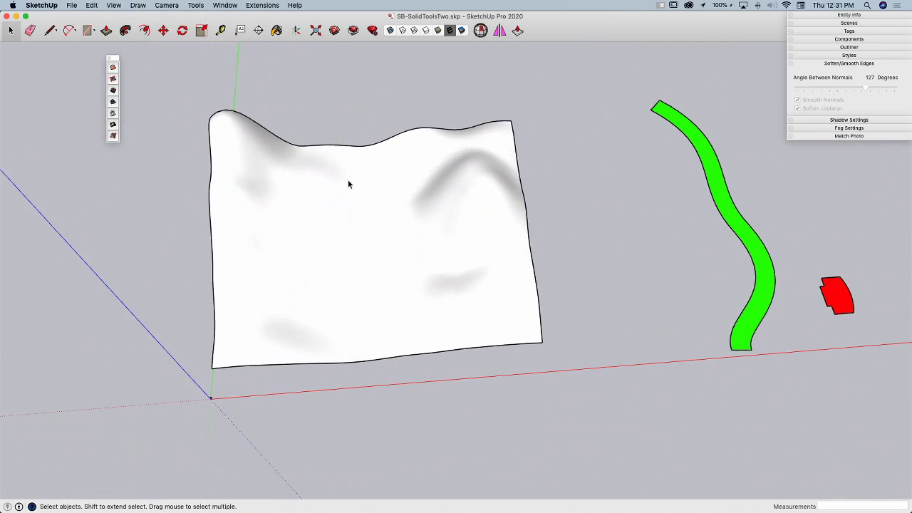
Move the green winding strip over the terrain so it runs through the valley between the hills.
{"action": "left_click", "coordinate": [717, 268]}
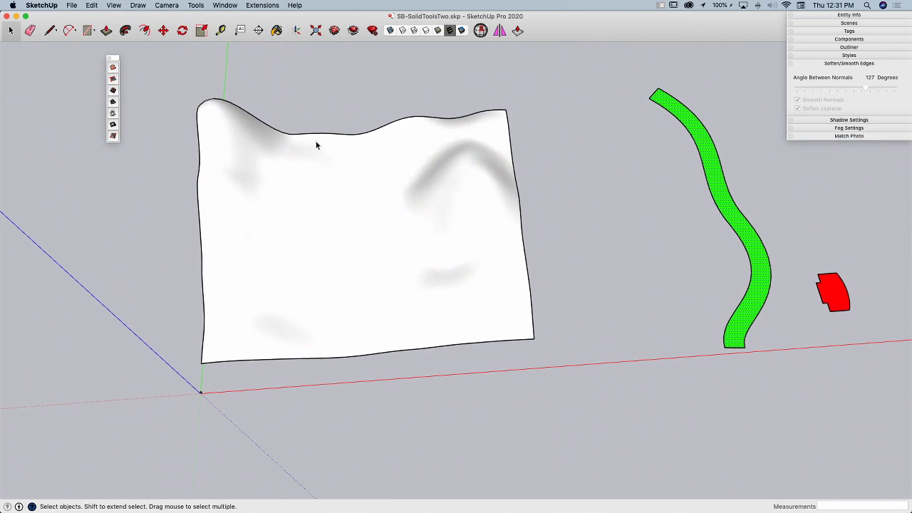
{"action": "middle_click_drag", "start_coordinate": [363, 334], "coordinate": [329, 137]}
{"action": "scroll", "coordinate": [329, 133], "scroll_direction": "up", "scroll_amount": 3}
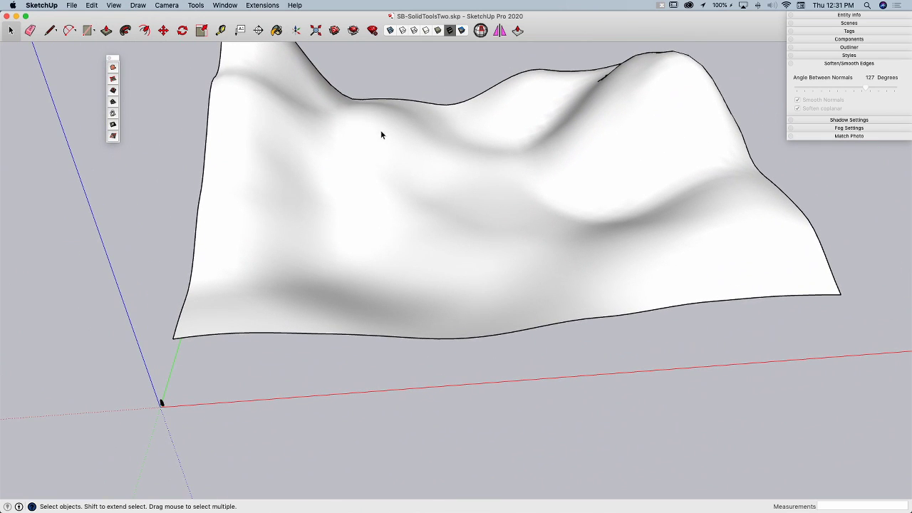
{"action": "middle_click_drag", "start_coordinate": [385, 254], "coordinate": [659, 194]}
{"action": "scroll", "coordinate": [476, 187], "scroll_direction": "down", "scroll_amount": 4}
{"action": "key", "text": "m"}
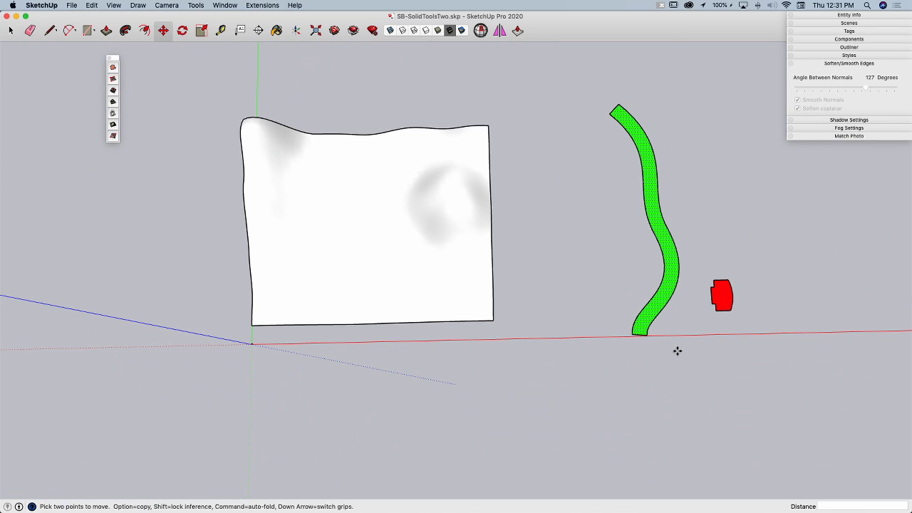
{"action": "left_click", "coordinate": [679, 352]}
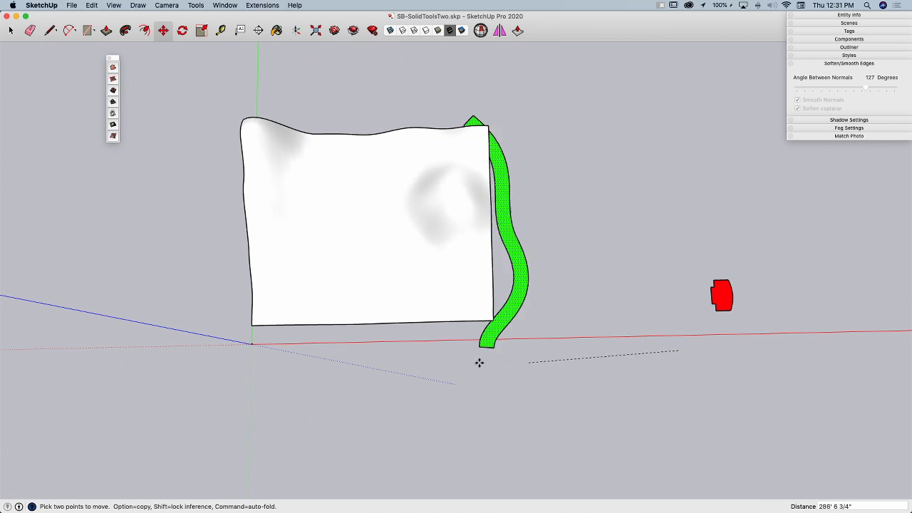
{"action": "left_click", "coordinate": [396, 360]}
{"action": "middle_click_drag", "start_coordinate": [397, 361], "coordinate": [420, 211]}
{"action": "key", "text": "space"}
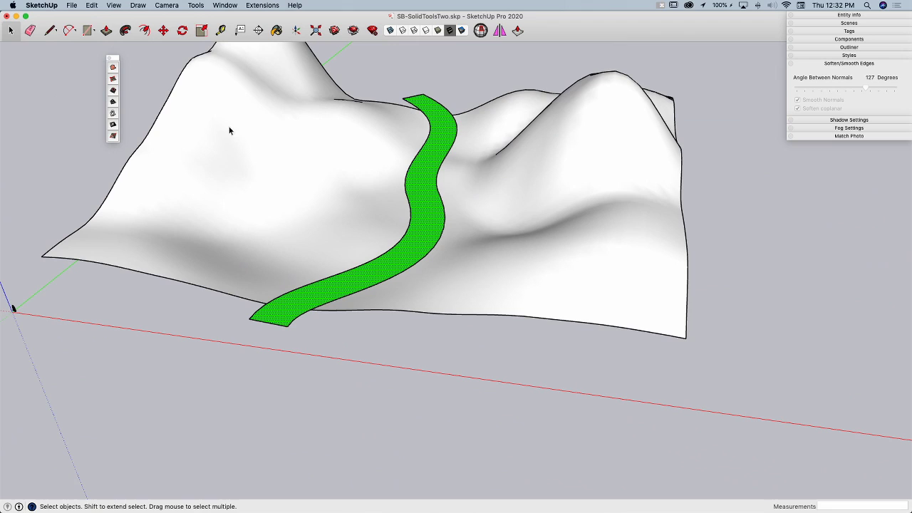
Drape the green strip's outline onto the terrain mesh.
{"action": "left_click", "coordinate": [112, 114]}
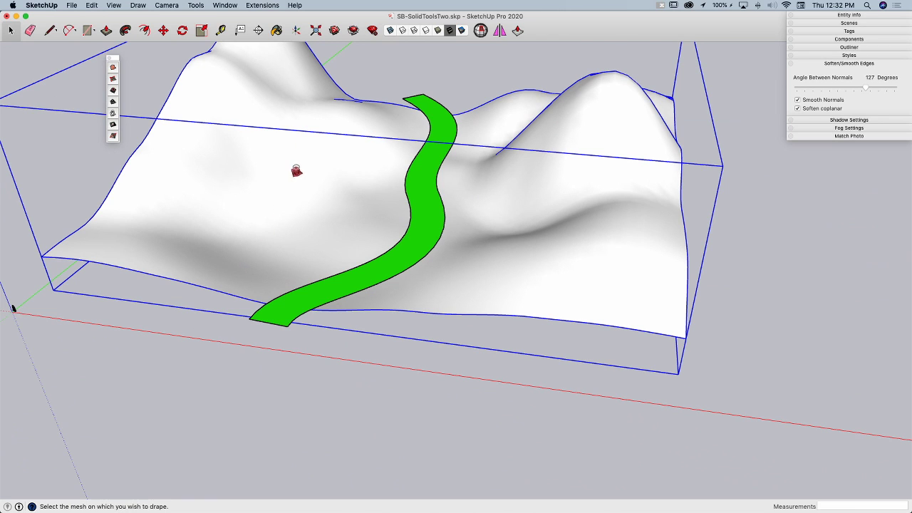
{"action": "left_click", "coordinate": [338, 142]}
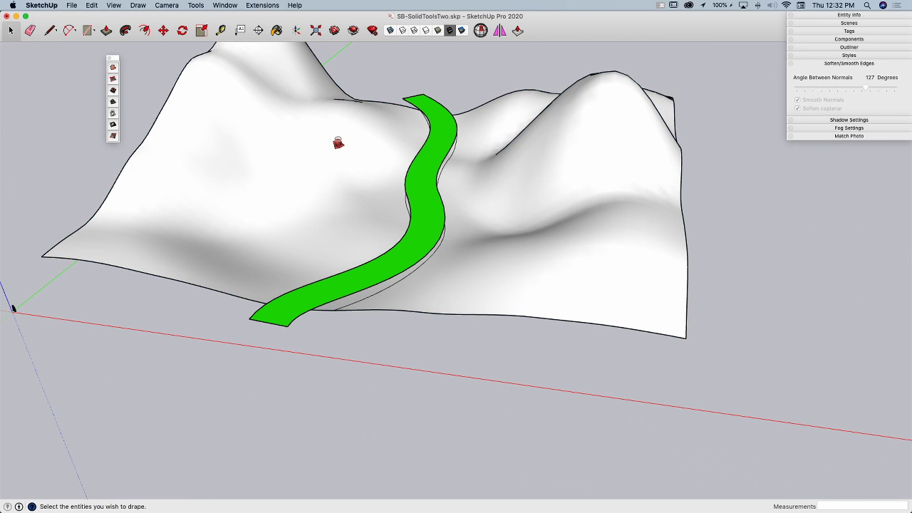
{"action": "middle_click_drag", "start_coordinate": [397, 380], "coordinate": [417, 307]}
{"action": "key", "text": "space"}
{"action": "scroll", "coordinate": [417, 308], "scroll_direction": "up", "scroll_amount": 10}
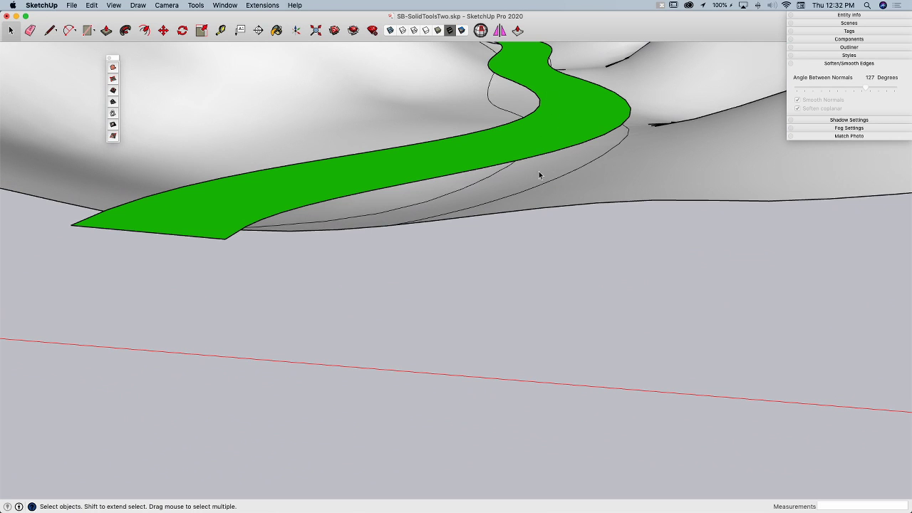
{"action": "scroll", "coordinate": [535, 218], "scroll_direction": "down", "scroll_amount": 8}
Move the green strip off the terrain to the empty area on the far side, opposite the red shape.
{"action": "middle_click_drag", "start_coordinate": [562, 140], "coordinate": [474, 305]}
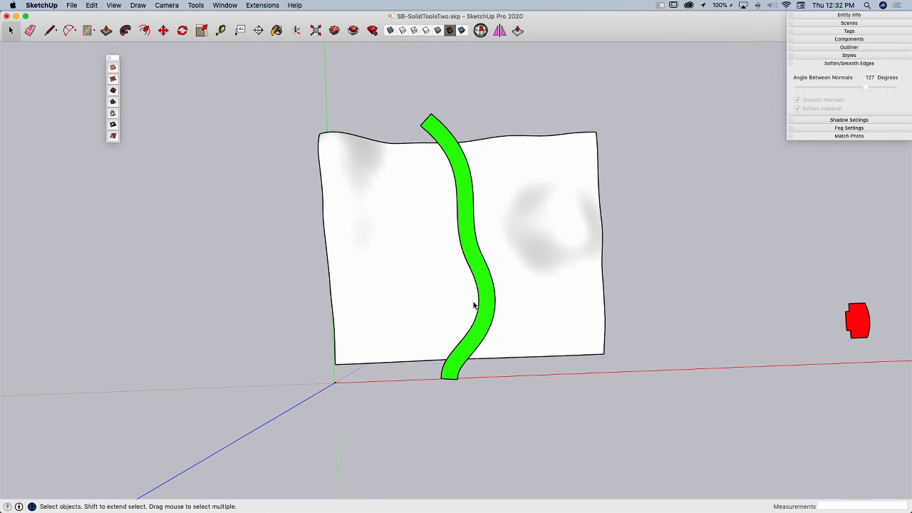
{"action": "left_click", "coordinate": [489, 294]}
{"action": "key", "text": "m"}
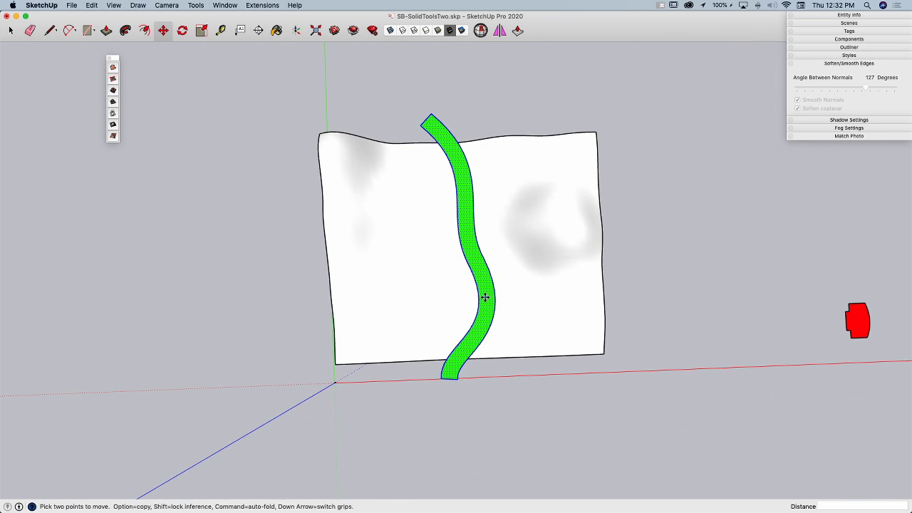
{"action": "left_click", "coordinate": [485, 299]}
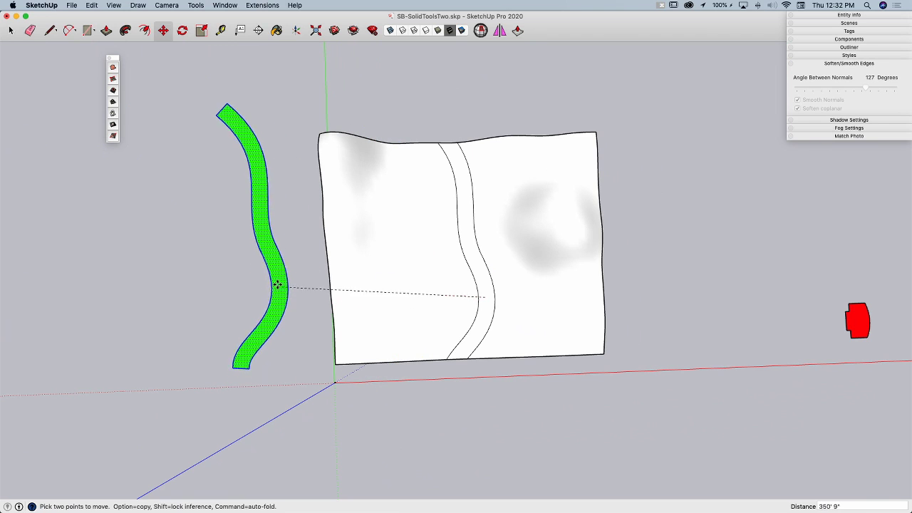
{"action": "left_click", "coordinate": [283, 304]}
{"action": "key", "text": "space"}
Open the terrain group for editing and check its separate faces, selecting the draped path surface.
{"action": "middle_click_drag", "start_coordinate": [283, 304], "coordinate": [401, 274]}
{"action": "scroll", "coordinate": [394, 269], "scroll_direction": "up", "scroll_amount": 3}
{"action": "left_click", "coordinate": [385, 264]}
{"action": "double_click", "coordinate": [385, 268]}
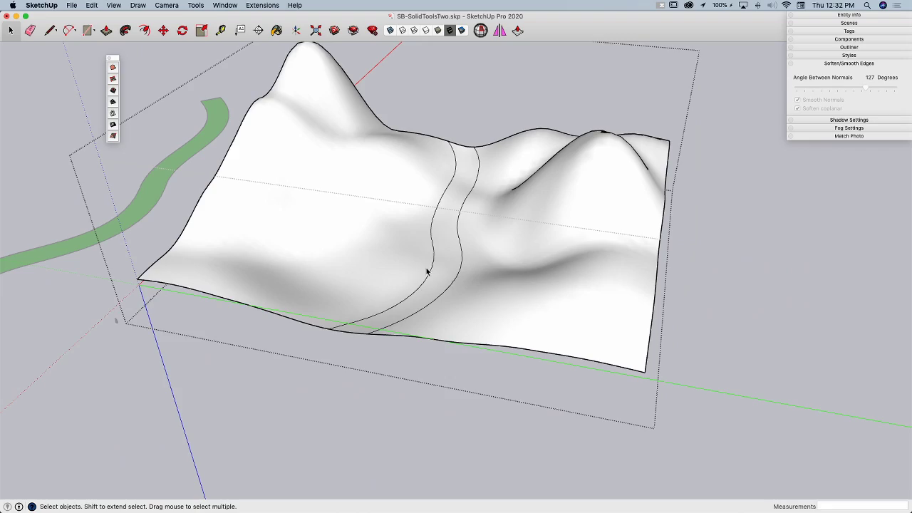
{"action": "left_click", "coordinate": [443, 272]}
{"action": "scroll", "coordinate": [449, 223], "scroll_direction": "up", "scroll_amount": 5}
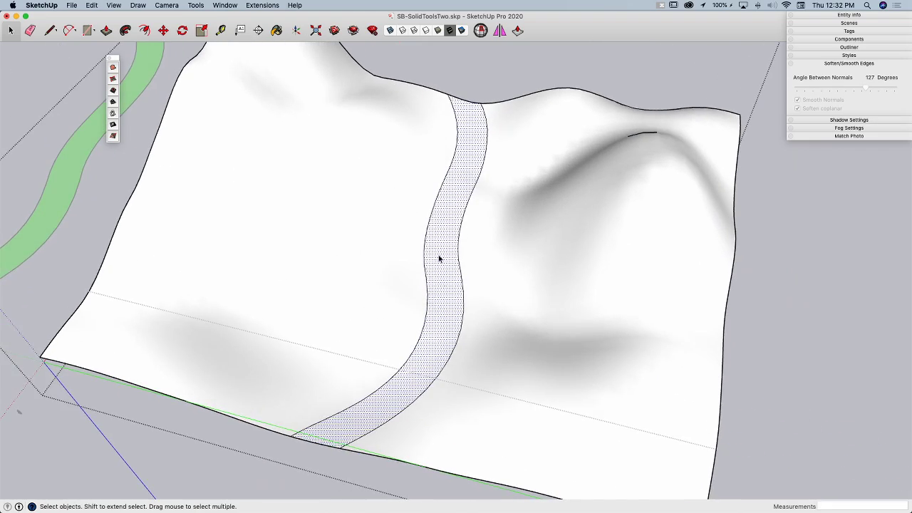
{"action": "middle_click_drag", "start_coordinate": [440, 259], "coordinate": [387, 256]}
{"action": "left_click", "coordinate": [385, 256]}
{"action": "left_click", "coordinate": [468, 266]}
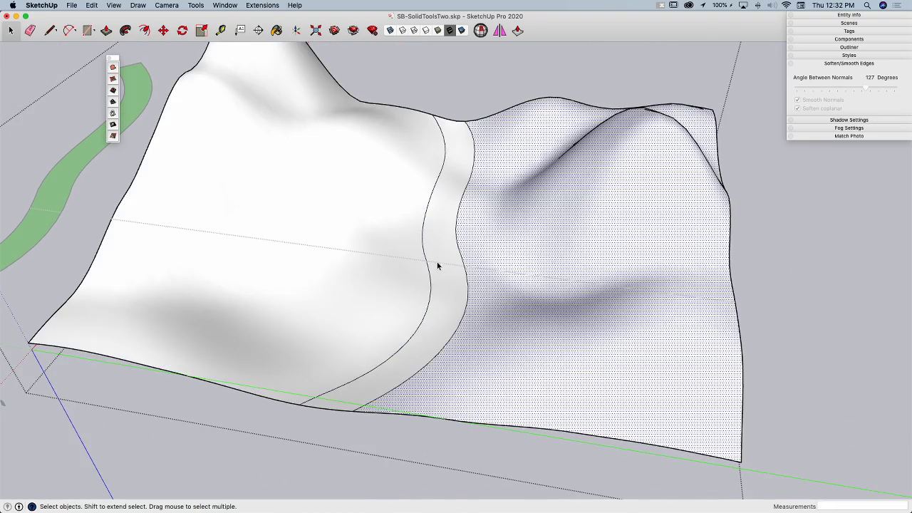
{"action": "left_click", "coordinate": [440, 268]}
{"action": "scroll", "coordinate": [432, 250], "scroll_direction": "up", "scroll_amount": 5}
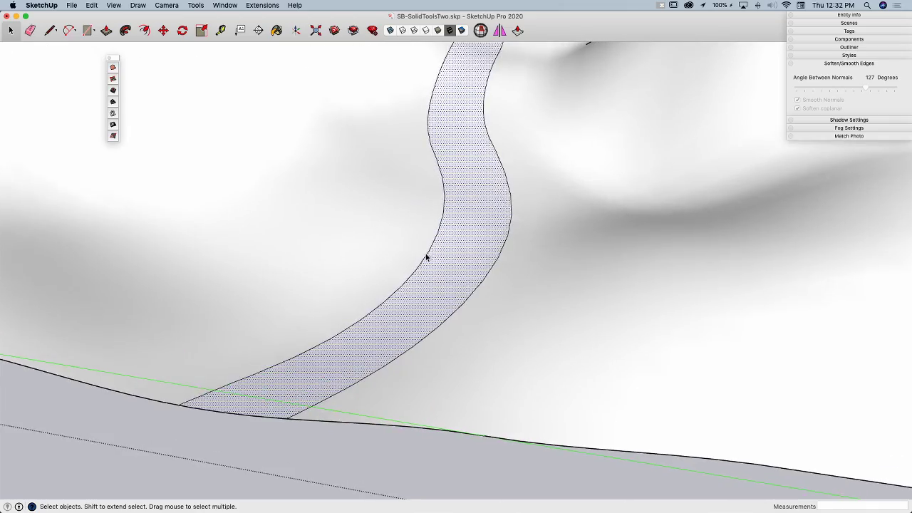
{"action": "scroll", "coordinate": [430, 249], "scroll_direction": "down", "scroll_amount": 5}
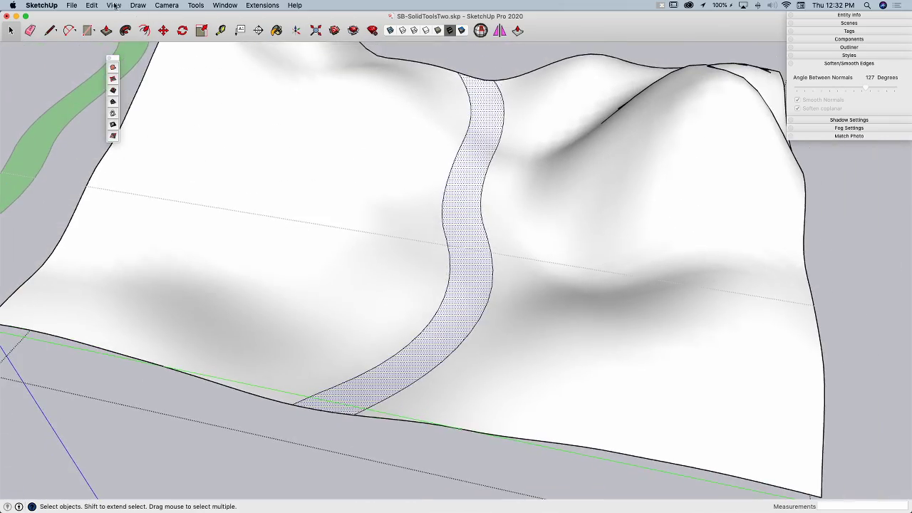
Show the hidden geometry to examine how the draped path edges cut the mesh, and hide it again.
{"action": "left_click", "coordinate": [114, 5]}
{"action": "left_click", "coordinate": [164, 63]}
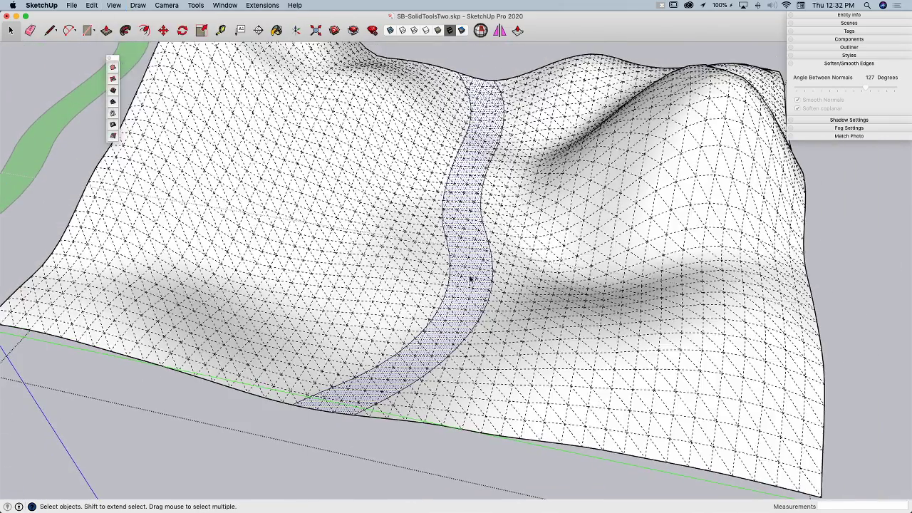
{"action": "scroll", "coordinate": [470, 280], "scroll_direction": "up", "scroll_amount": 10}
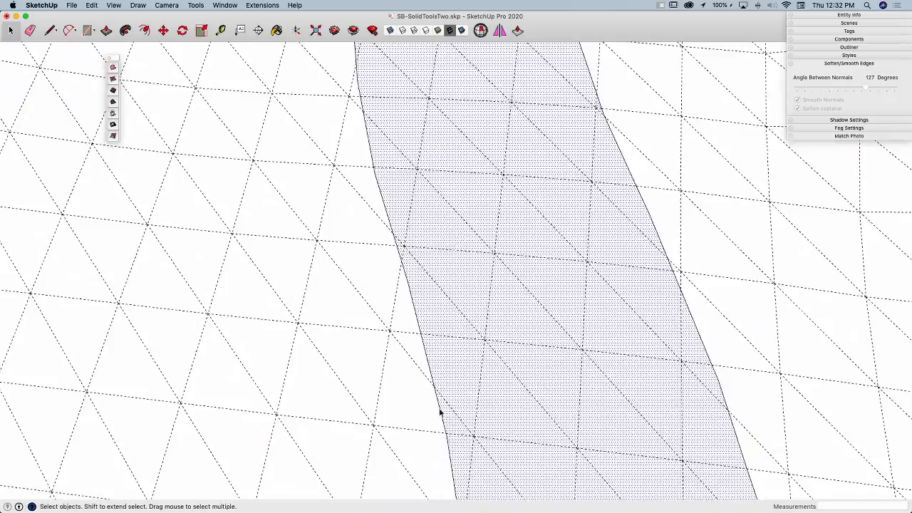
{"action": "scroll", "coordinate": [447, 442], "scroll_direction": "down", "scroll_amount": 10}
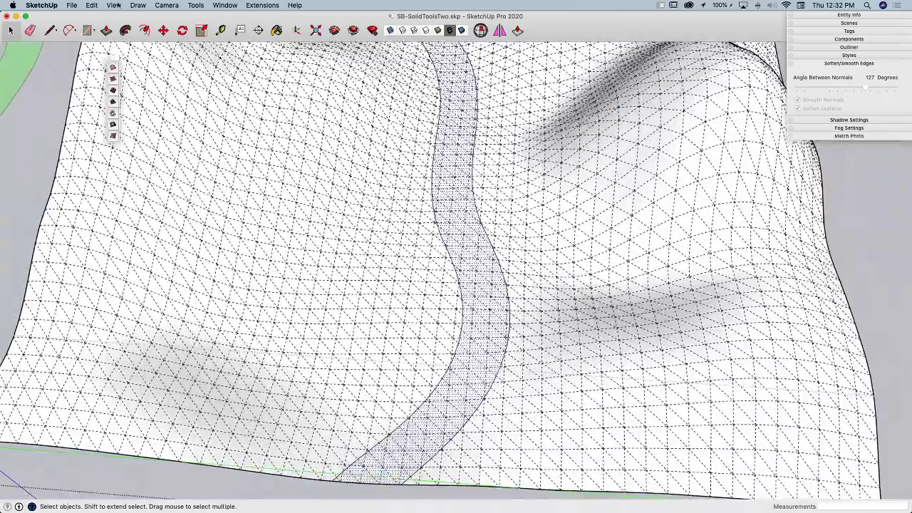
{"action": "left_click", "coordinate": [114, 6]}
{"action": "left_click", "coordinate": [142, 66]}
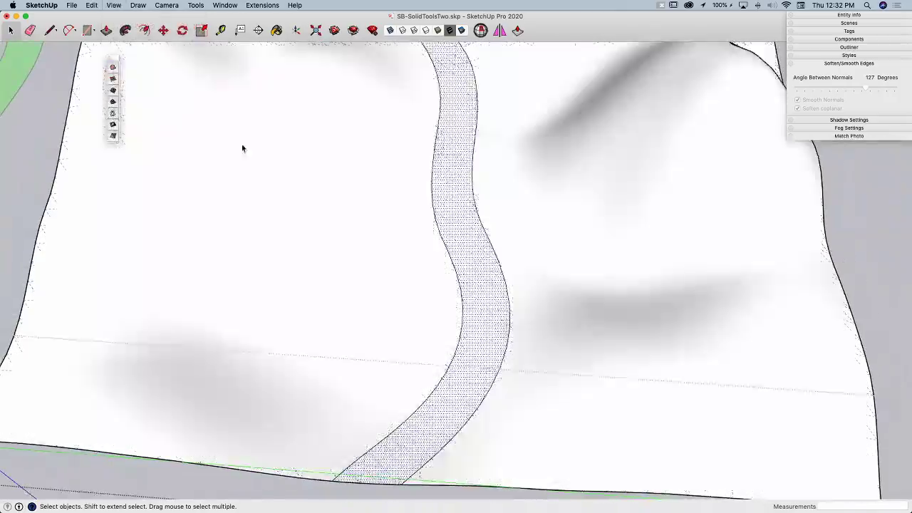
{"action": "scroll", "coordinate": [429, 288], "scroll_direction": "down", "scroll_amount": 5}
{"action": "scroll", "coordinate": [428, 287], "scroll_direction": "down", "scroll_amount": 3}
{"action": "middle_click_drag", "start_coordinate": [409, 221], "coordinate": [511, 202]}
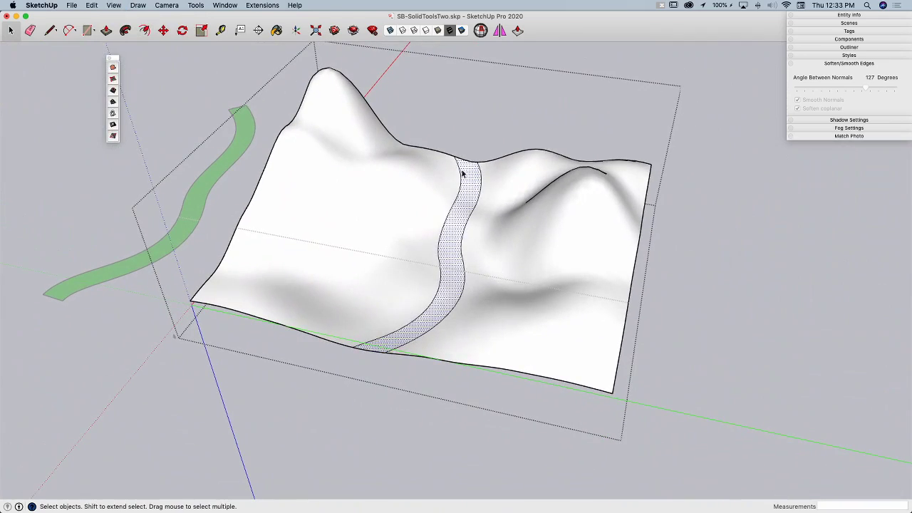
{"action": "middle_click_drag", "start_coordinate": [454, 295], "coordinate": [141, 170]}
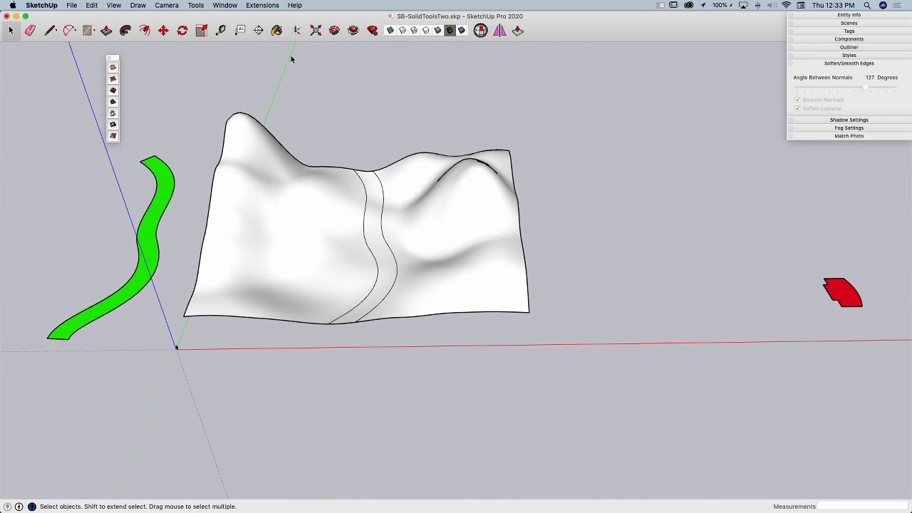
Move the red building footprint over the terrain, onto the slope beside the draped path.
{"action": "middle_click_drag", "start_coordinate": [352, 172], "coordinate": [672, 315]}
{"action": "scroll", "coordinate": [673, 316], "scroll_direction": "up", "scroll_amount": 3}
{"action": "middle_click_drag", "start_coordinate": [669, 400], "coordinate": [664, 390]}
{"action": "key", "text": "m"}
{"action": "left_click", "coordinate": [663, 388]}
{"action": "middle_click_drag", "start_coordinate": [606, 384], "coordinate": [390, 271]}
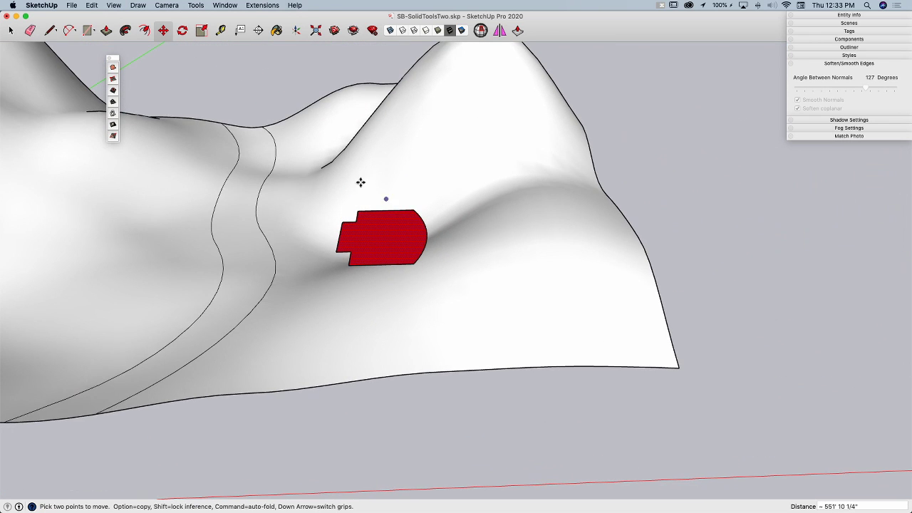
{"action": "middle_click_drag", "start_coordinate": [342, 252], "coordinate": [261, 223]}
{"action": "left_click", "coordinate": [399, 279]}
{"action": "key", "text": "space"}
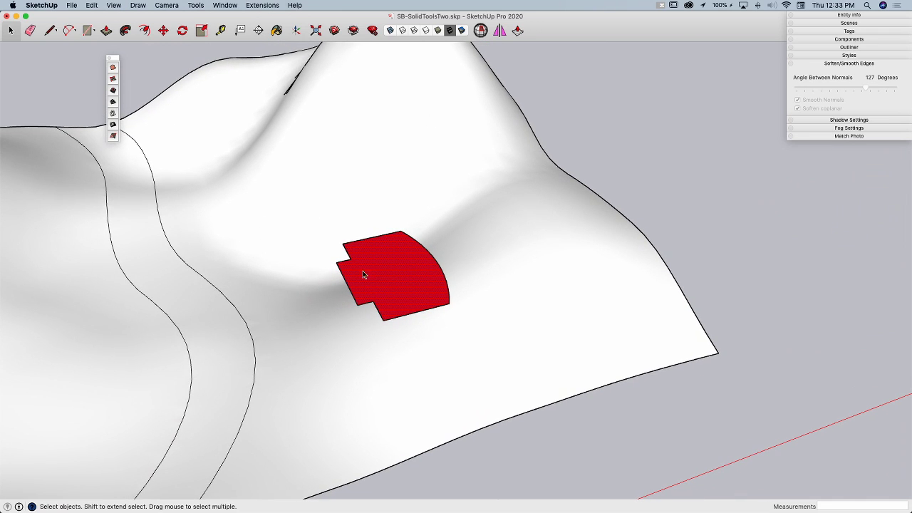
Stamp the red building footprint into the terrain mesh with a 7' offset, raising a flat pad above the slope.
{"action": "middle_click_drag", "start_coordinate": [376, 266], "coordinate": [398, 277]}
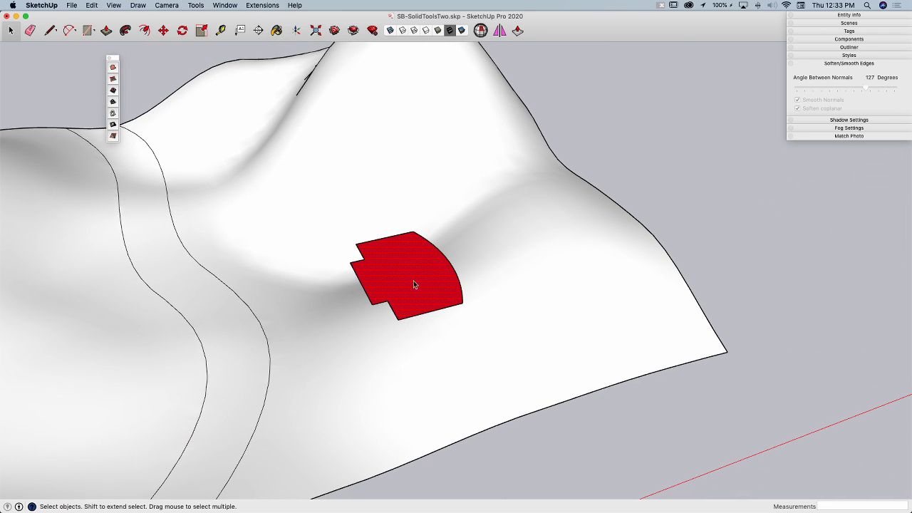
{"action": "left_click", "coordinate": [112, 104]}
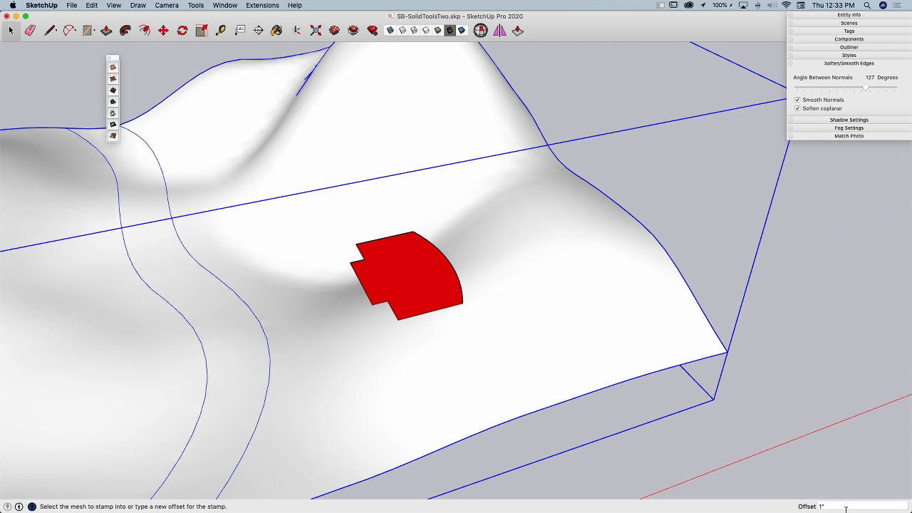
{"action": "middle_click_drag", "start_coordinate": [758, 480], "coordinate": [406, 249]}
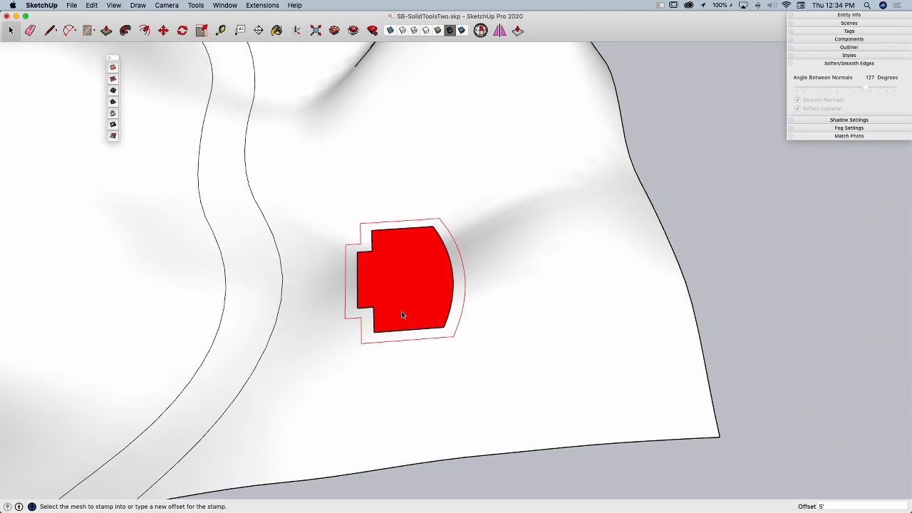
{"action": "scroll", "coordinate": [403, 315], "scroll_direction": "up", "scroll_amount": 3}
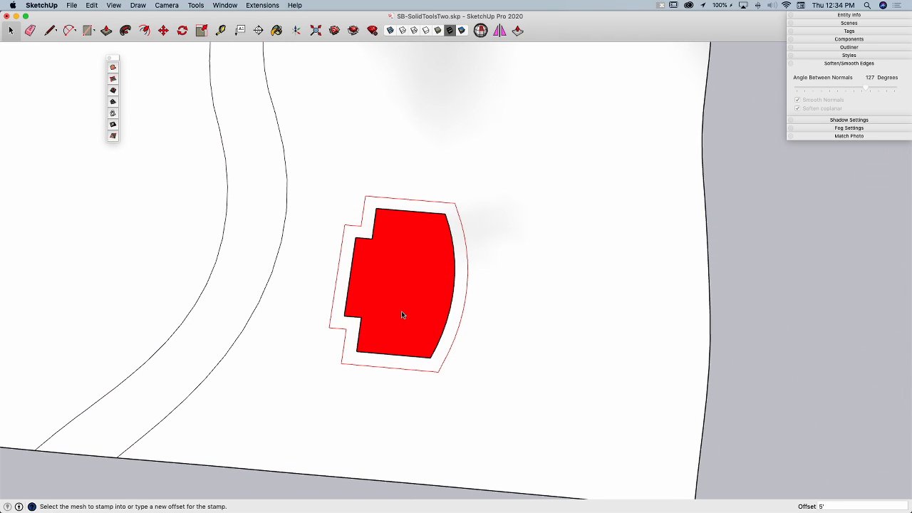
{"action": "type", "text": "7"}
{"action": "key", "text": "Return"}
{"action": "mouse_move", "coordinate": [401, 311]}
{"action": "middle_mouse_down"}
{"action": "mouse_move", "coordinate": [393, 265]}
{"action": "mouse_move", "coordinate": [386, 286]}
{"action": "mouse_move", "coordinate": [242, 372]}
{"action": "mouse_move", "coordinate": [165, 506]}
{"action": "middle_mouse_up"}
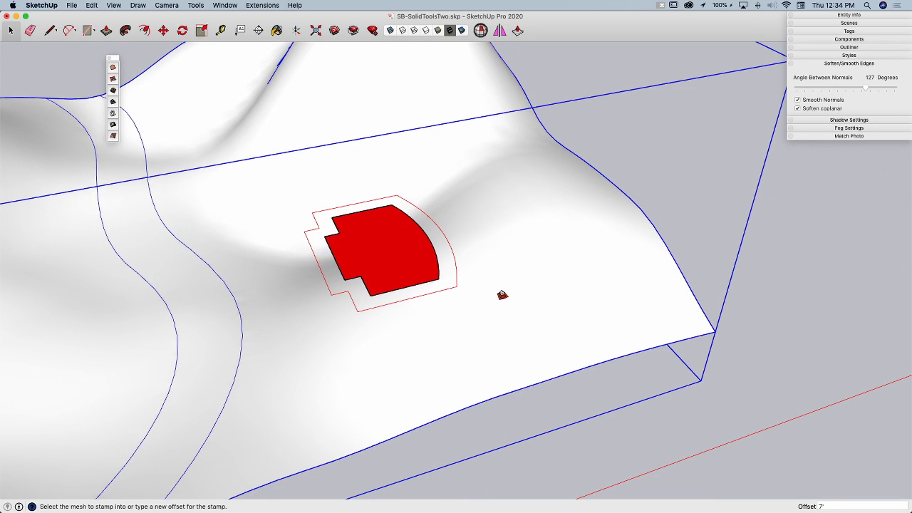
{"action": "left_click", "coordinate": [506, 244]}
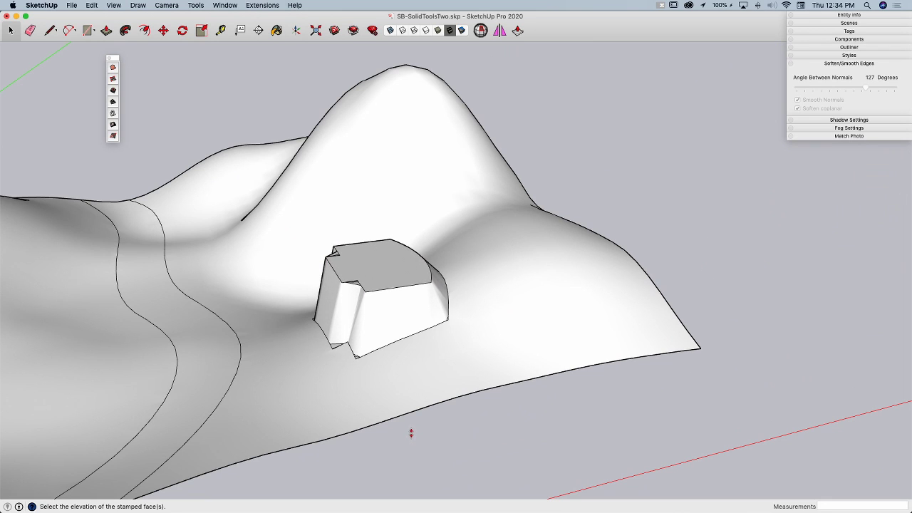
{"action": "key", "text": "space"}
{"action": "left_click", "coordinate": [418, 404]}
Soften the jagged edges at the raised pad's notched front corner, check the stamp from beneath the terrain, and leave the terrain group.
{"action": "middle_click_drag", "start_coordinate": [417, 403], "coordinate": [483, 283]}
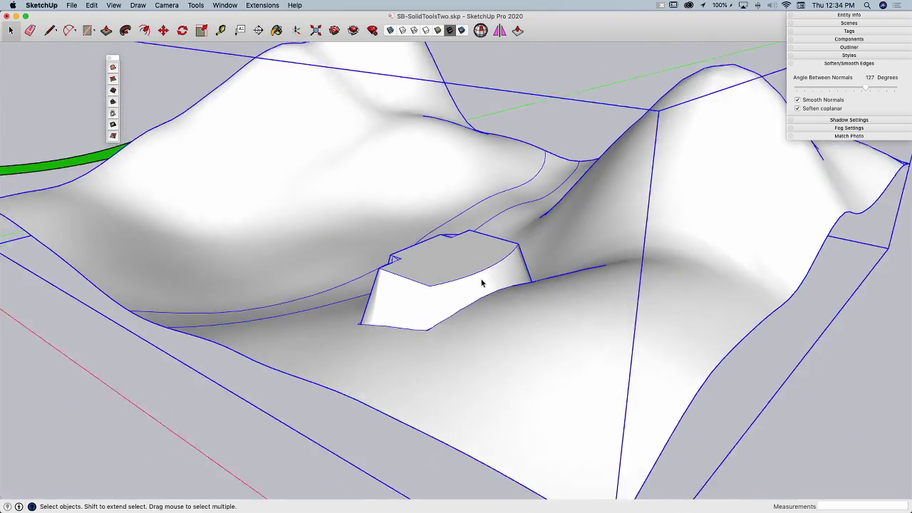
{"action": "scroll", "coordinate": [411, 302], "scroll_direction": "up", "scroll_amount": 4}
{"action": "mouse_move", "coordinate": [416, 346]}
{"action": "middle_mouse_down"}
{"action": "mouse_move", "coordinate": [387, 398]}
{"action": "mouse_move", "coordinate": [442, 397]}
{"action": "mouse_move", "coordinate": [425, 394]}
{"action": "mouse_move", "coordinate": [418, 368]}
{"action": "mouse_move", "coordinate": [422, 394]}
{"action": "mouse_move", "coordinate": [422, 295]}
{"action": "mouse_move", "coordinate": [336, 401]}
{"action": "mouse_move", "coordinate": [340, 384]}
{"action": "middle_mouse_up"}
{"action": "key", "text": "e"}
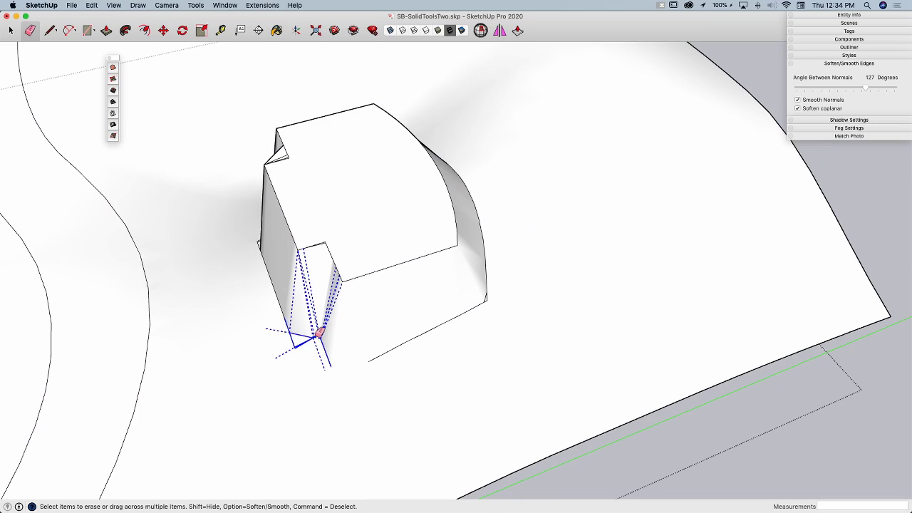
{"action": "left_click_drag", "start_coordinate": [326, 362], "coordinate": [330, 363], "text": "alt"}
{"action": "mouse_move", "coordinate": [364, 374]}
{"action": "middle_mouse_down"}
{"action": "mouse_move", "coordinate": [362, 357]}
{"action": "mouse_move", "coordinate": [371, 380]}
{"action": "mouse_move", "coordinate": [457, 287]}
{"action": "mouse_move", "coordinate": [479, 299]}
{"action": "middle_mouse_up"}
{"action": "key", "text": "space"}
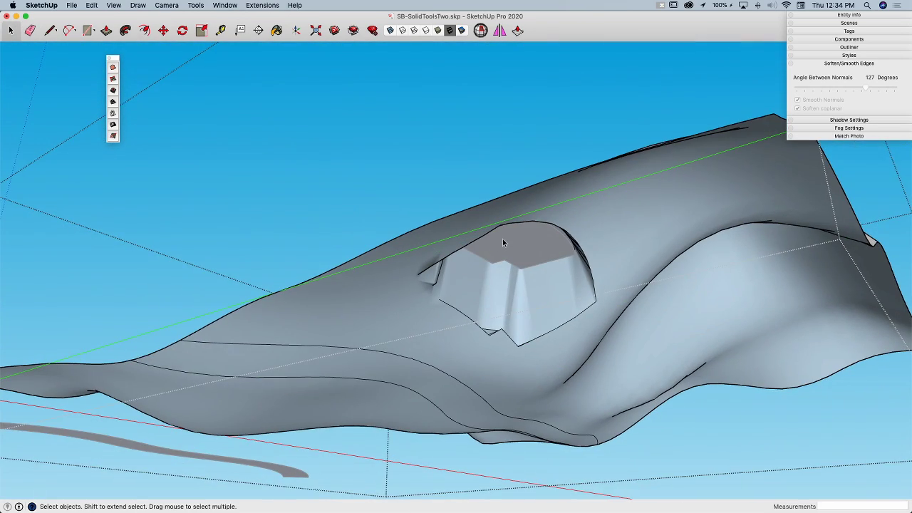
{"action": "scroll", "coordinate": [503, 248], "scroll_direction": "down", "scroll_amount": 4}
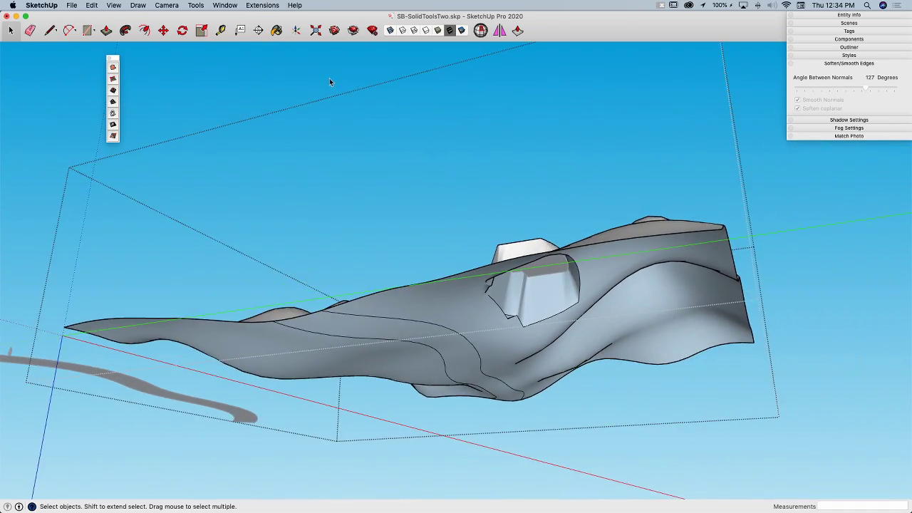
{"action": "left_click", "coordinate": [329, 80]}
Move the red footprint about 139' across the winding path, over the opposite part of the terrain.
{"action": "scroll", "coordinate": [481, 289], "scroll_direction": "up", "scroll_amount": 3}
{"action": "middle_click_drag", "start_coordinate": [470, 287], "coordinate": [618, 454]}
{"action": "key", "text": "m"}
{"action": "left_click", "coordinate": [619, 456]}
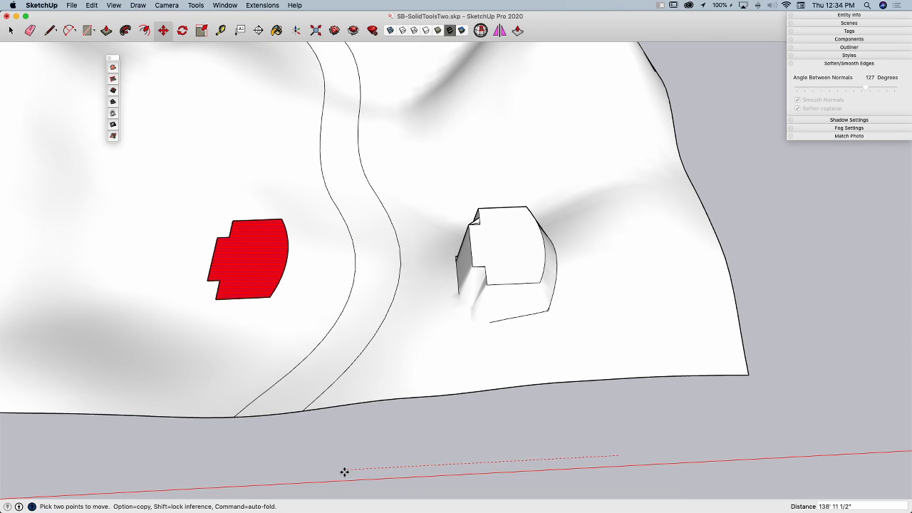
Rotate the red footprint about half a turn so its notched side faces the path and its curved side faces away.
{"action": "scroll", "coordinate": [320, 368], "scroll_direction": "up", "scroll_amount": 5}
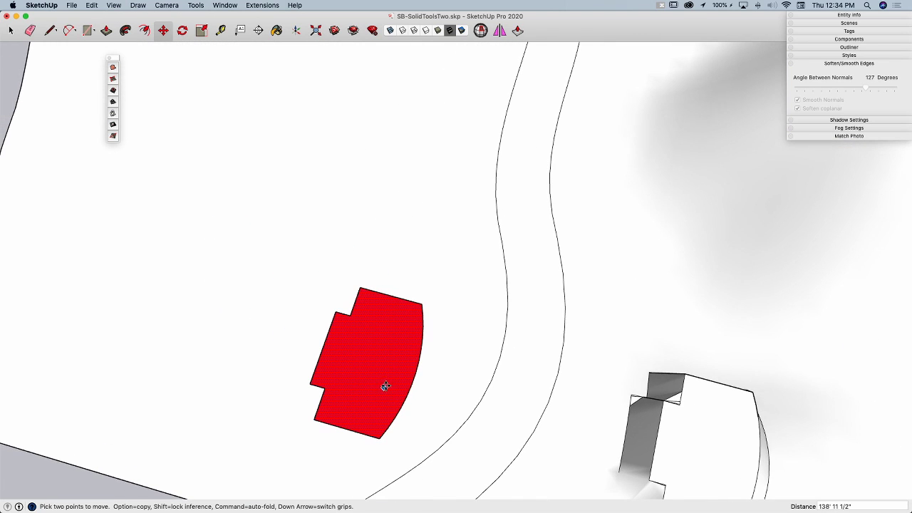
{"action": "key", "text": "q"}
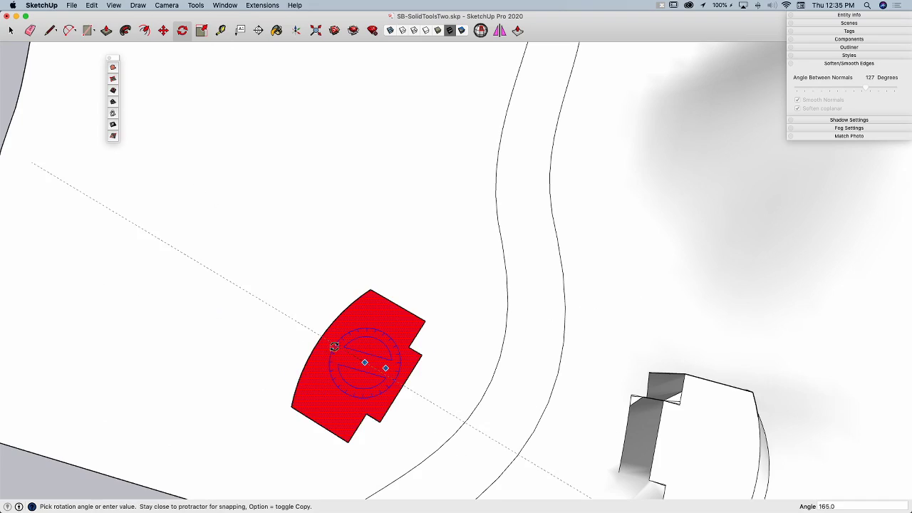
{"action": "key", "text": "space"}
{"action": "middle_click_drag", "start_coordinate": [372, 376], "coordinate": [418, 391]}
{"action": "scroll", "coordinate": [427, 388], "scroll_direction": "down", "scroll_amount": 3}
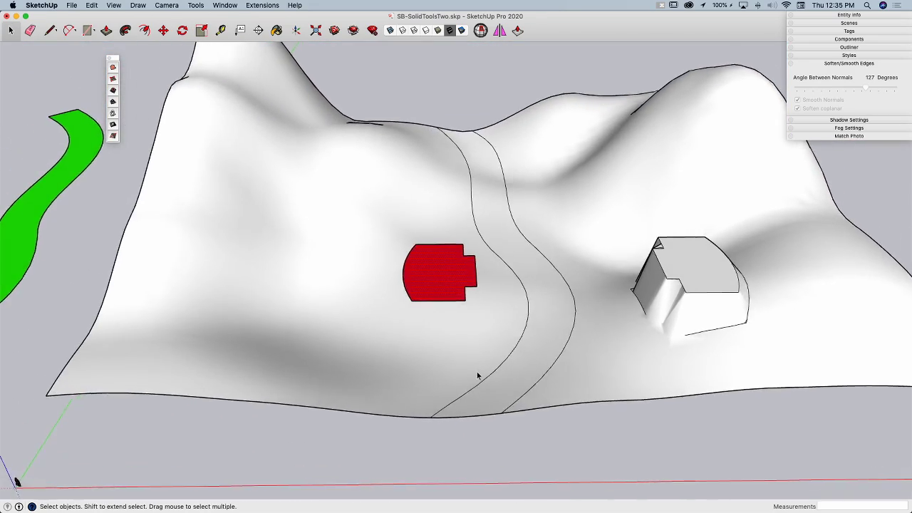
Shift the rotated red footprint about 14' farther away from the path.
{"action": "scroll", "coordinate": [470, 356], "scroll_direction": "up", "scroll_amount": 4}
{"action": "middle_click_drag", "start_coordinate": [460, 305], "coordinate": [474, 364]}
{"action": "key", "text": "m"}
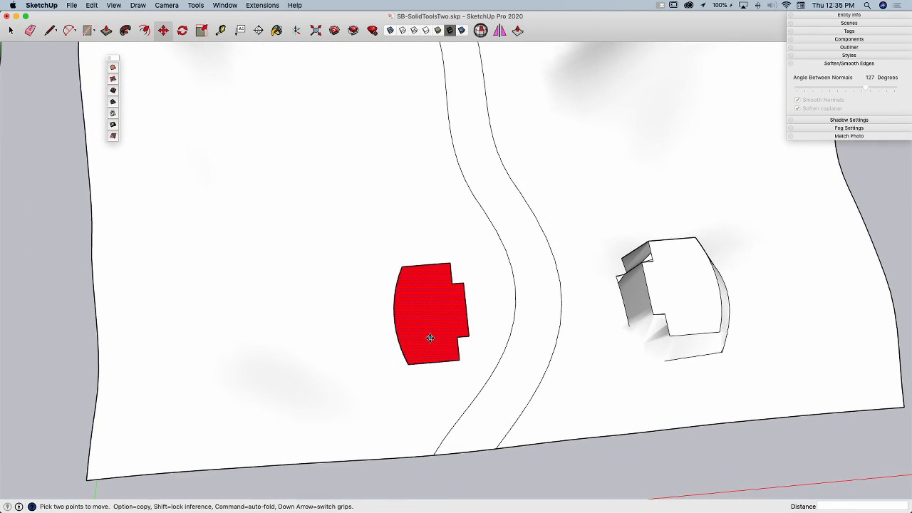
{"action": "left_click", "coordinate": [431, 338]}
{"action": "left_click", "coordinate": [403, 337]}
{"action": "mouse_move", "coordinate": [479, 462]}
{"action": "middle_mouse_down"}
{"action": "mouse_move", "coordinate": [464, 411]}
{"action": "mouse_move", "coordinate": [404, 300]}
{"action": "mouse_move", "coordinate": [389, 290]}
{"action": "mouse_move", "coordinate": [397, 326]}
{"action": "mouse_move", "coordinate": [384, 340]}
{"action": "mouse_move", "coordinate": [366, 289]}
{"action": "mouse_move", "coordinate": [428, 315]}
{"action": "mouse_move", "coordinate": [405, 293]}
{"action": "mouse_move", "coordinate": [407, 302]}
{"action": "mouse_move", "coordinate": [435, 286]}
{"action": "mouse_move", "coordinate": [399, 332]}
{"action": "middle_mouse_up"}
{"action": "scroll", "coordinate": [399, 328], "scroll_direction": "up", "scroll_amount": 3}
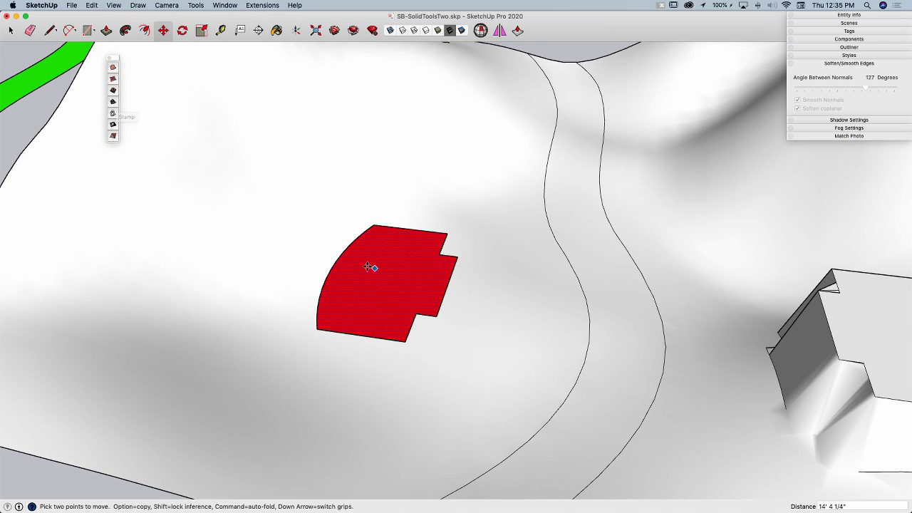
Stamp the red footprint into the terrain with a 0 offset, setting its elevation so the flat pad cuts into the slope.
{"action": "left_click", "coordinate": [113, 102]}
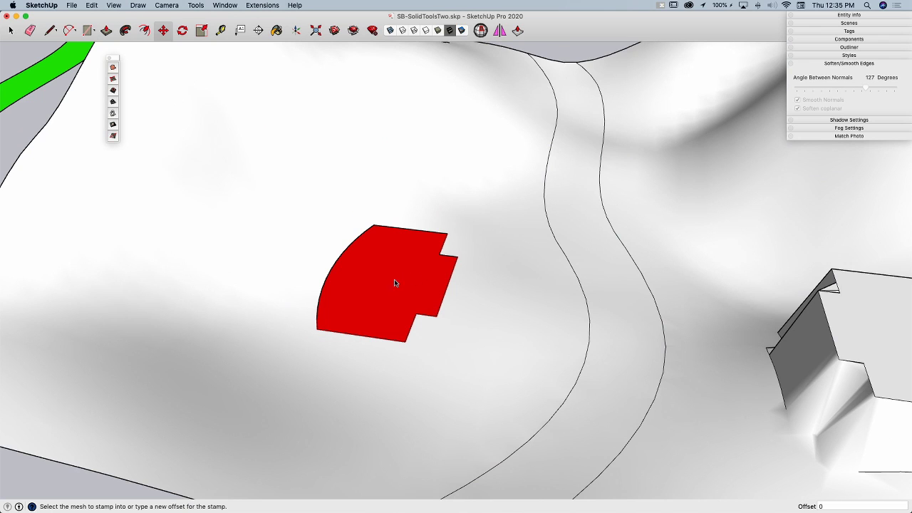
{"action": "left_click", "coordinate": [535, 366]}
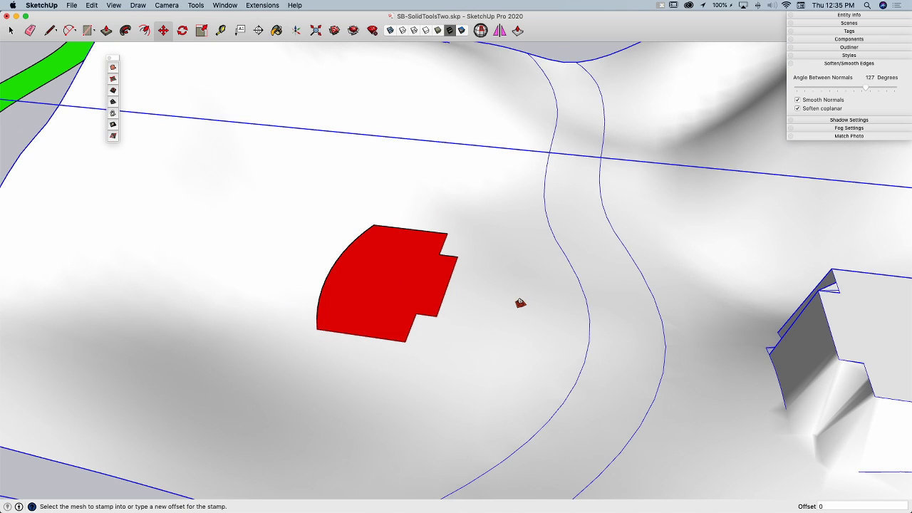
{"action": "left_click", "coordinate": [520, 303]}
{"action": "middle_click_drag", "start_coordinate": [427, 470], "coordinate": [425, 401]}
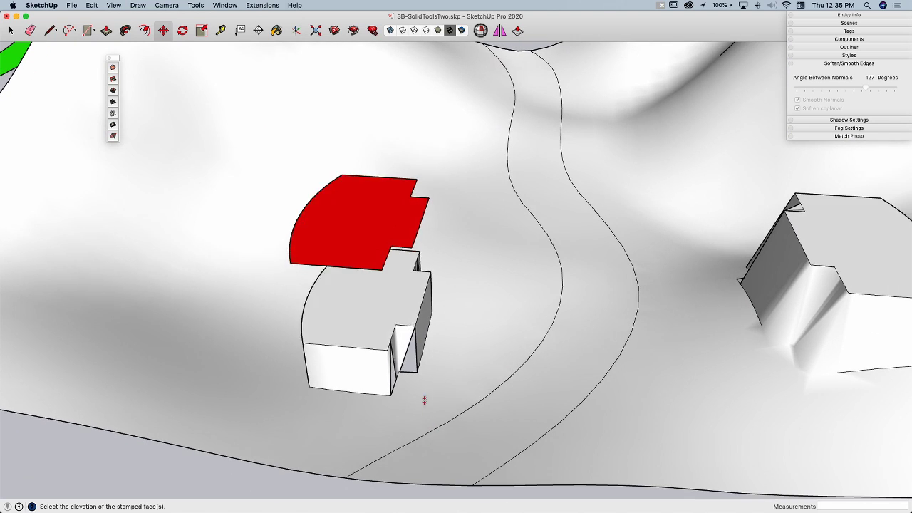
{"action": "middle_click_drag", "start_coordinate": [403, 448], "coordinate": [387, 436]}
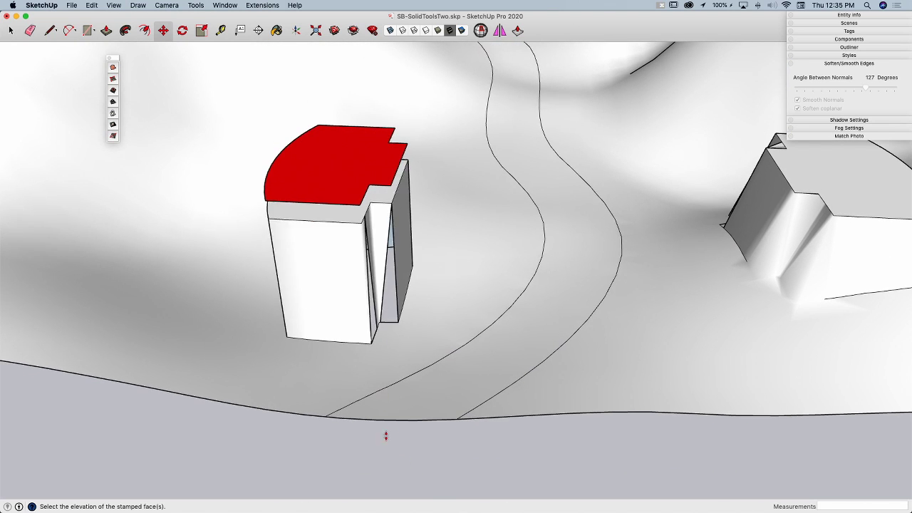
{"action": "middle_click_drag", "start_coordinate": [425, 508], "coordinate": [409, 466]}
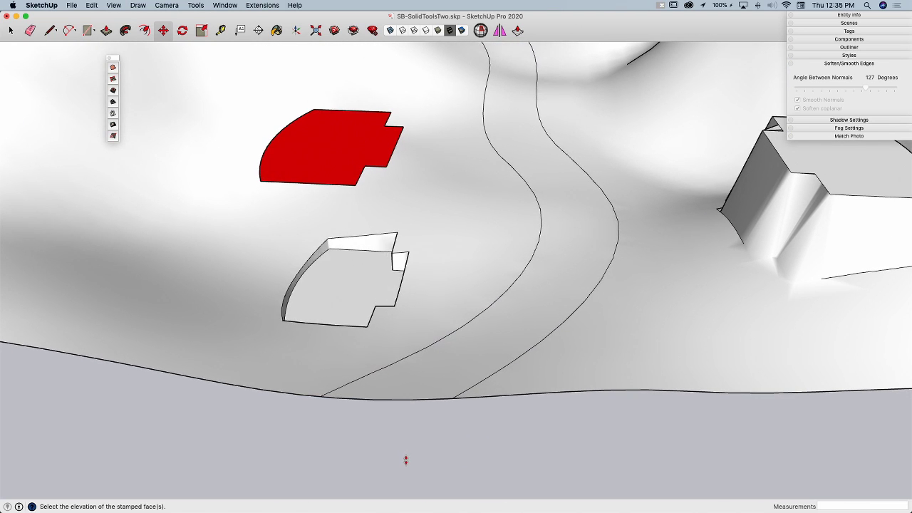
{"action": "left_click", "coordinate": [414, 411]}
{"action": "key", "text": "space"}
Move the red footprint off the terrain, over the green strip beside it.
{"action": "middle_click_drag", "start_coordinate": [381, 275], "coordinate": [492, 189]}
{"action": "left_click", "coordinate": [492, 190]}
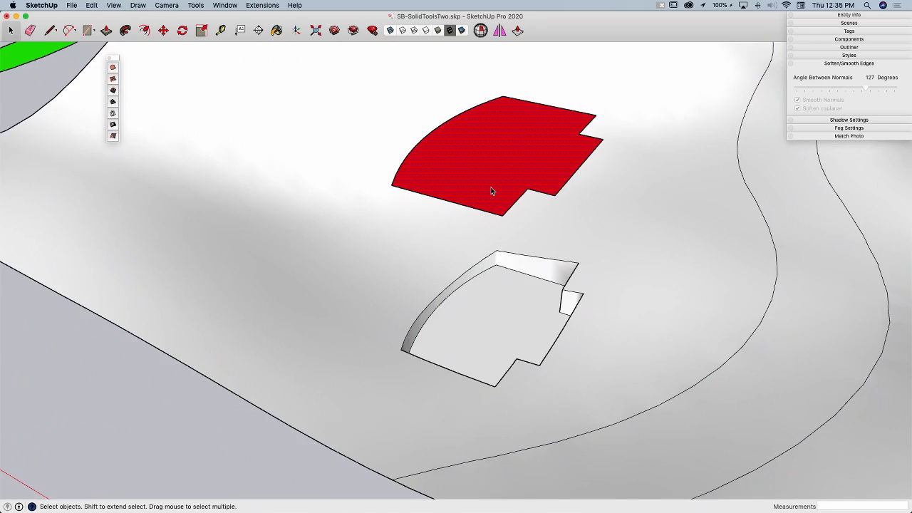
{"action": "scroll", "coordinate": [499, 236], "scroll_direction": "down", "scroll_amount": 5}
{"action": "middle_click_drag", "start_coordinate": [519, 248], "coordinate": [558, 382]}
{"action": "key", "text": "m"}
{"action": "left_click", "coordinate": [558, 383]}
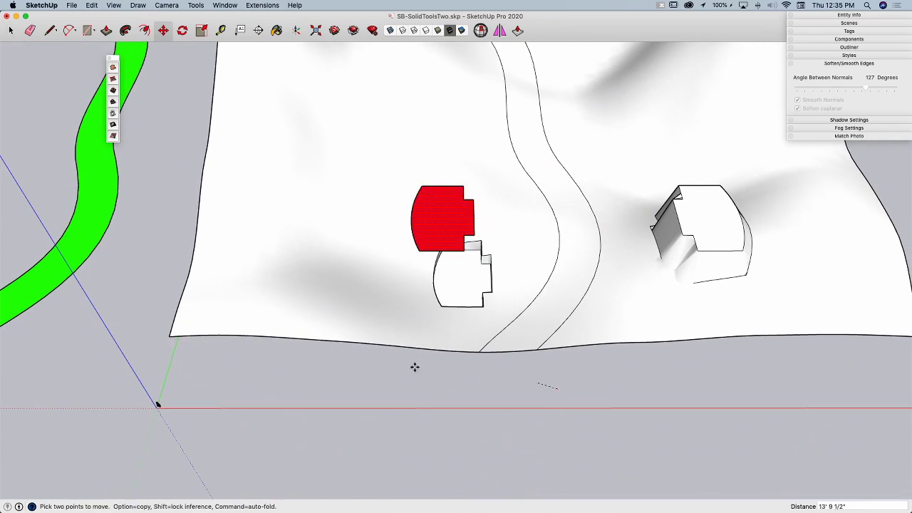
{"action": "left_click", "coordinate": [216, 403]}
Examine the recessed pad and the raised pad on either side of the draped path.
{"action": "scroll", "coordinate": [512, 347], "scroll_direction": "up", "scroll_amount": 2}
{"action": "middle_click_drag", "start_coordinate": [542, 335], "coordinate": [444, 353]}
{"action": "scroll", "coordinate": [512, 347], "scroll_direction": "up", "scroll_amount": 3}
{"action": "key", "text": "space"}
{"action": "scroll", "coordinate": [395, 326], "scroll_direction": "up", "scroll_amount": 2}
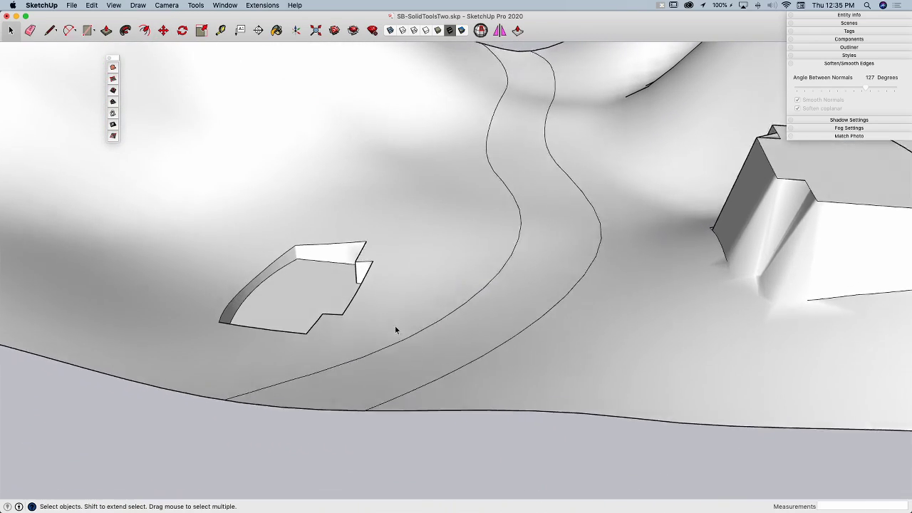
{"action": "middle_click_drag", "start_coordinate": [395, 326], "coordinate": [413, 357]}
{"action": "scroll", "coordinate": [411, 359], "scroll_direction": "down", "scroll_amount": 10}
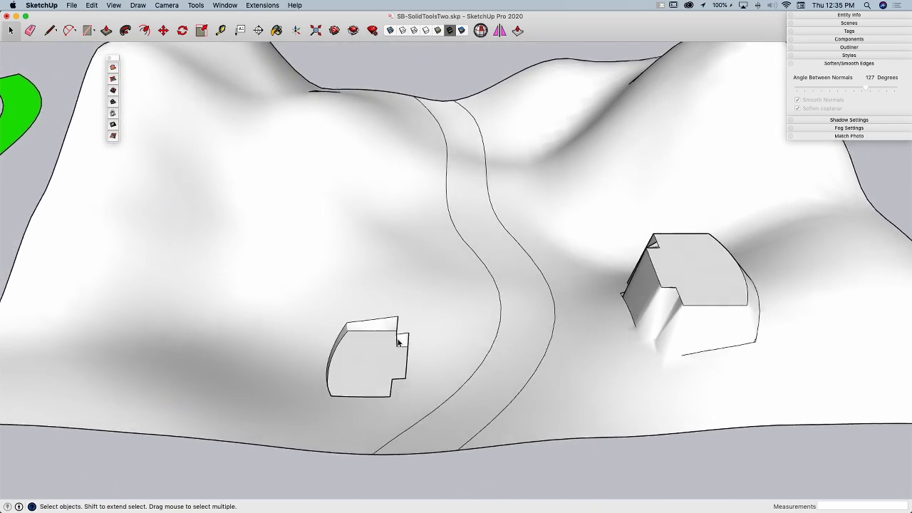
{"action": "scroll", "coordinate": [399, 343], "scroll_direction": "down", "scroll_amount": 8}
{"action": "middle_click_drag", "start_coordinate": [395, 356], "coordinate": [507, 312]}
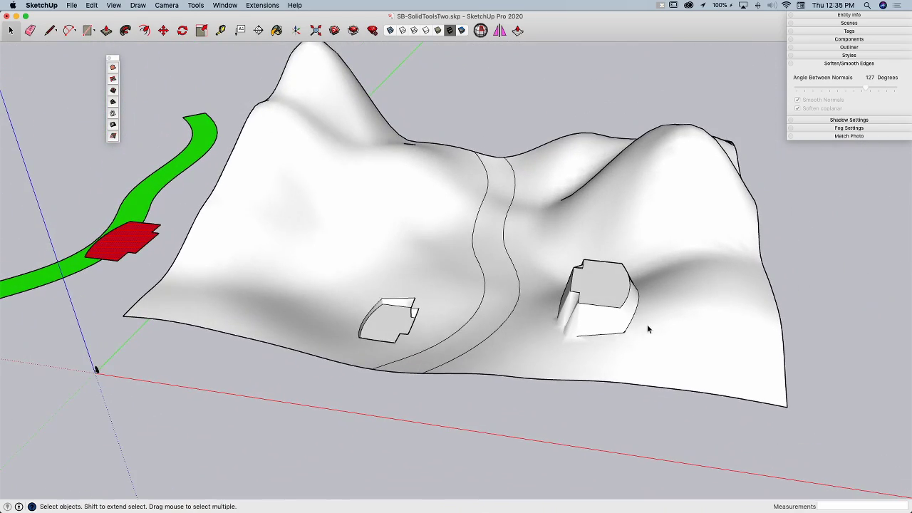
{"action": "middle_click_drag", "start_coordinate": [476, 251], "coordinate": [403, 285]}
{"action": "scroll", "coordinate": [520, 298], "scroll_direction": "up", "scroll_amount": 5}
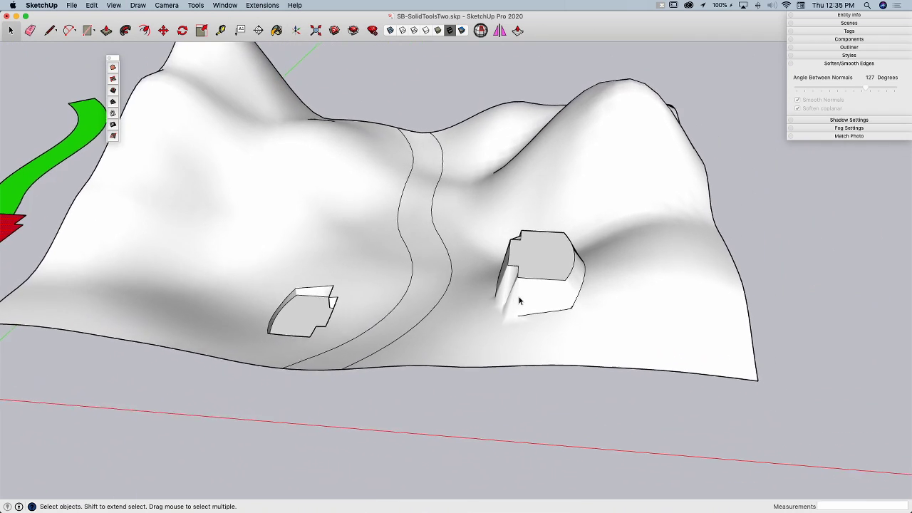
{"action": "scroll", "coordinate": [522, 275], "scroll_direction": "up", "scroll_amount": 5}
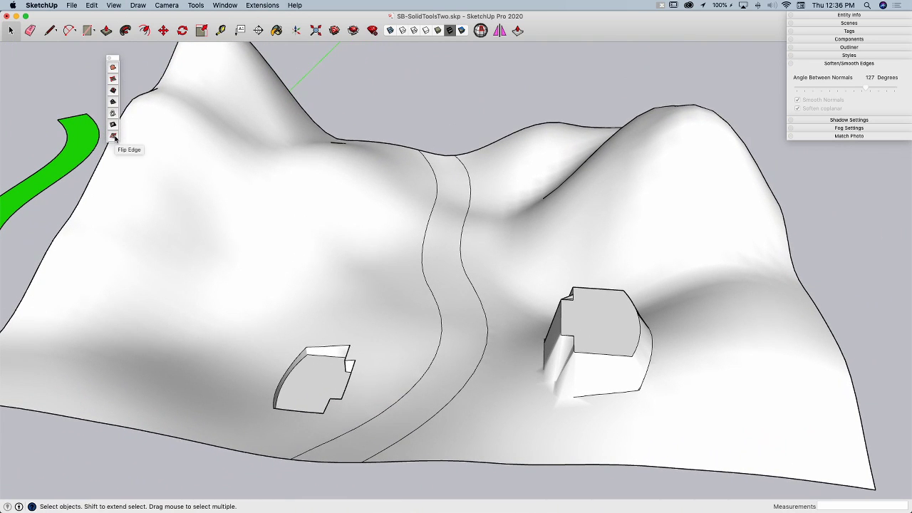
{"action": "scroll", "coordinate": [648, 207], "scroll_direction": "up", "scroll_amount": 2}
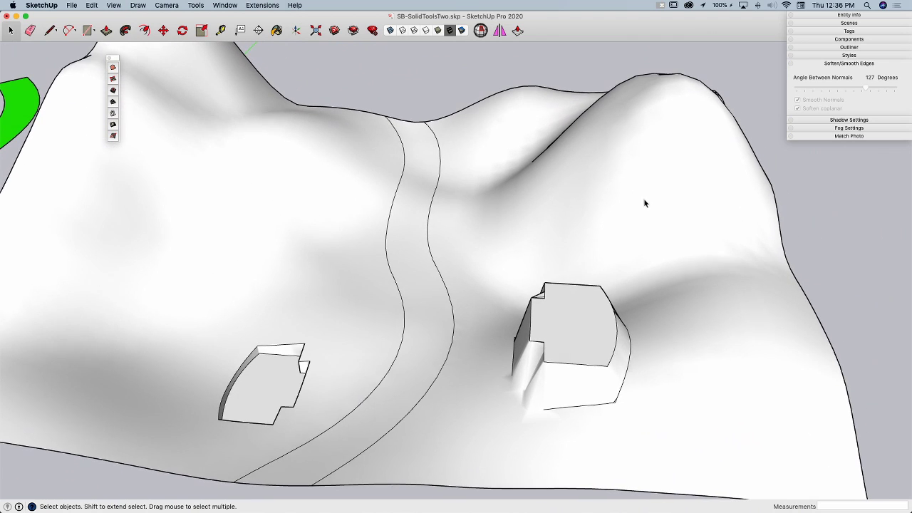
Show the hidden geometry to expose the terrain's triangulated mesh around the hill behind the raised pad.
{"action": "left_click", "coordinate": [114, 6]}
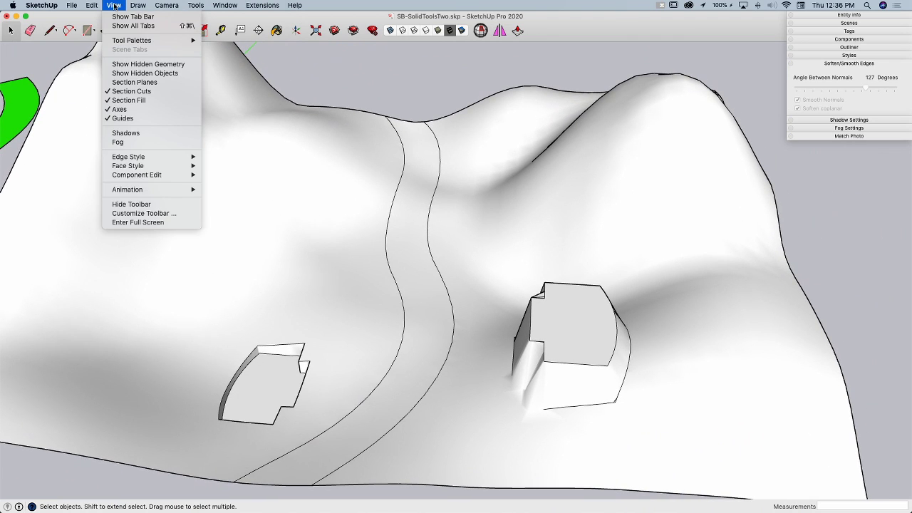
{"action": "left_click", "coordinate": [126, 64]}
{"action": "scroll", "coordinate": [549, 177], "scroll_direction": "up", "scroll_amount": 5}
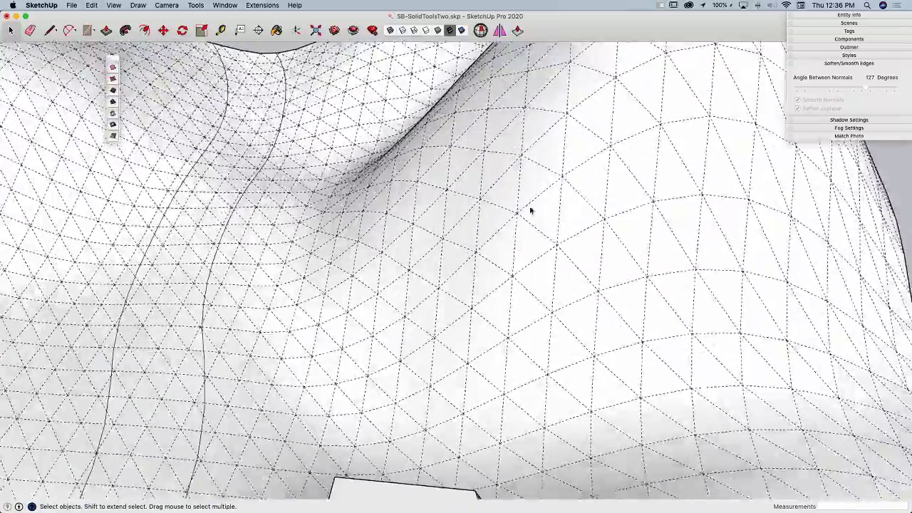
{"action": "scroll", "coordinate": [591, 138], "scroll_direction": "down", "scroll_amount": 2}
{"action": "middle_click_drag", "start_coordinate": [501, 271], "coordinate": [501, 216]}
{"action": "scroll", "coordinate": [512, 206], "scroll_direction": "up", "scroll_amount": 2}
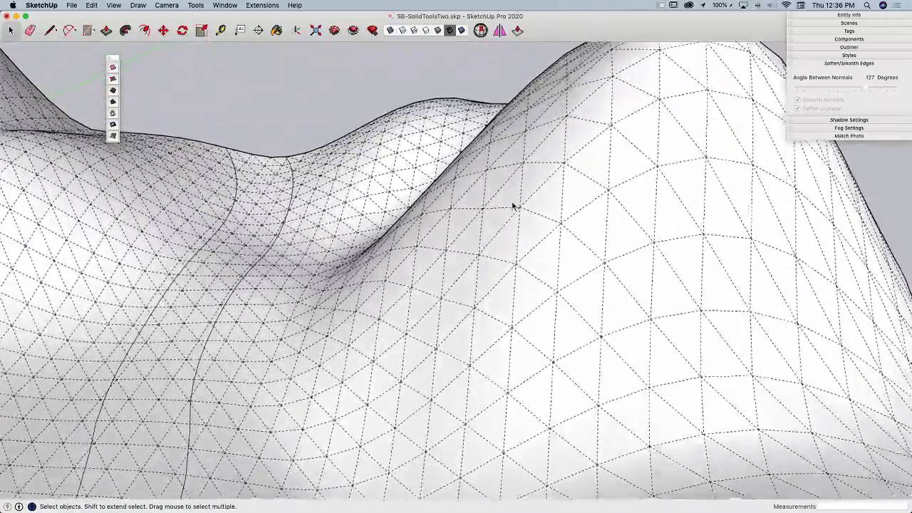
Pull two neighbouring vertices on the hilltop up into sharp peaks with Smoove at a 5' radius, the first by about 22'.
{"action": "scroll", "coordinate": [513, 206], "scroll_direction": "down", "scroll_amount": 5}
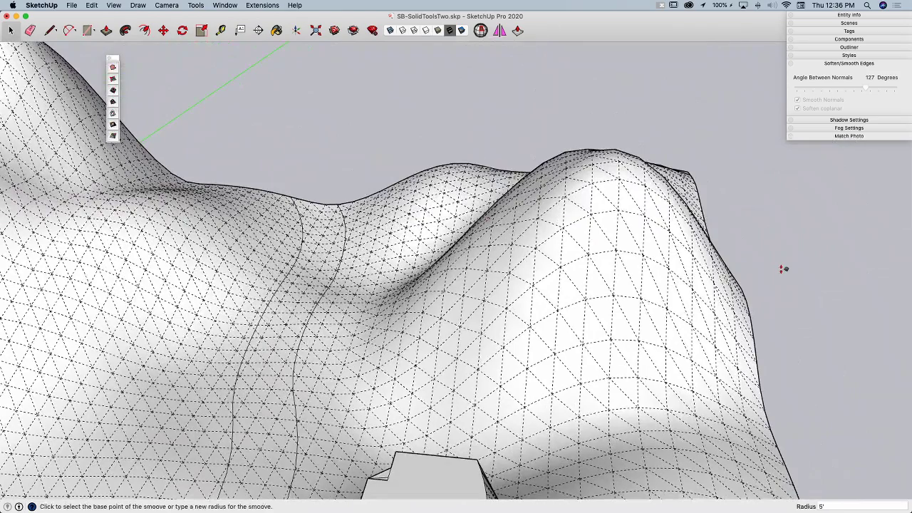
{"action": "scroll", "coordinate": [540, 223], "scroll_direction": "down", "scroll_amount": 3}
{"action": "key", "text": "space"}
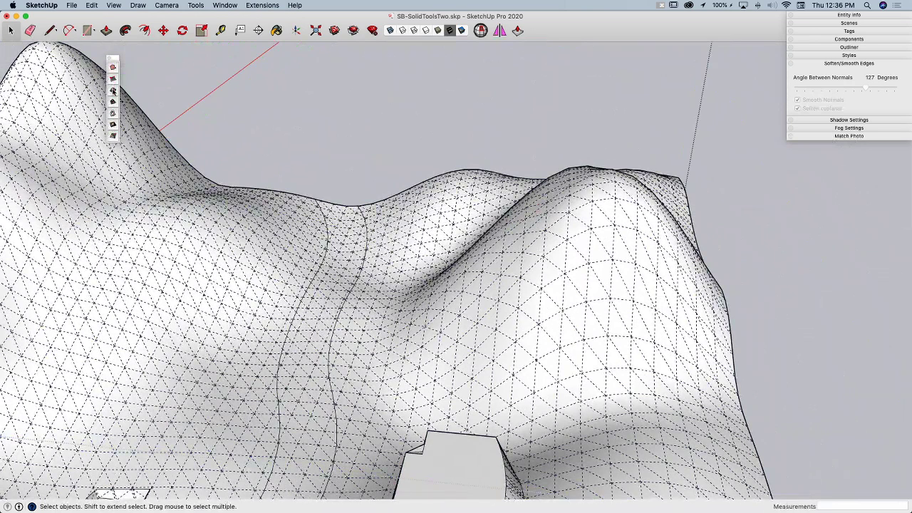
{"action": "left_click", "coordinate": [546, 224]}
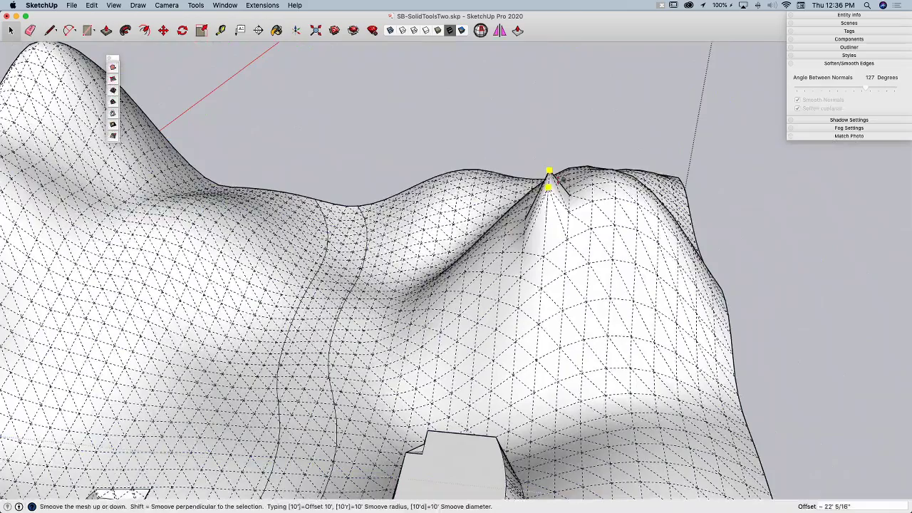
{"action": "left_click", "coordinate": [547, 179]}
{"action": "left_click", "coordinate": [569, 200]}
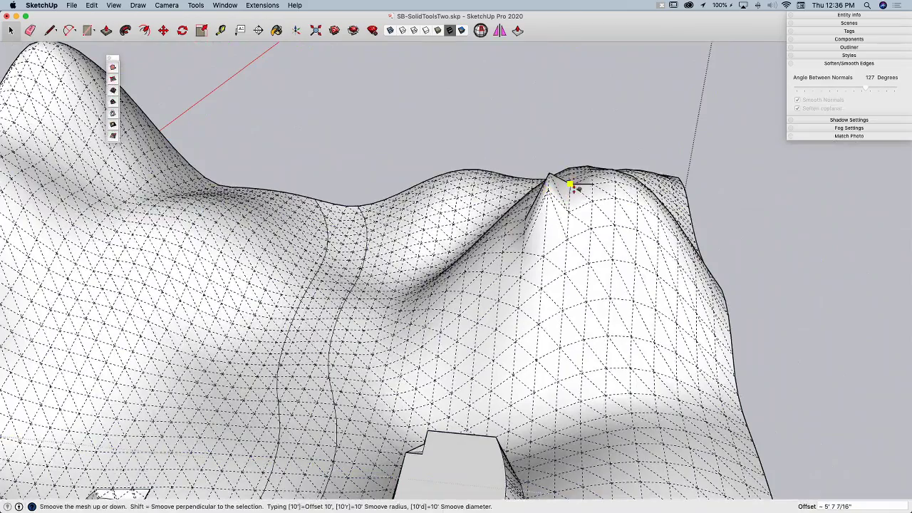
{"action": "left_click", "coordinate": [592, 156]}
{"action": "scroll", "coordinate": [592, 214], "scroll_direction": "up", "scroll_amount": 5}
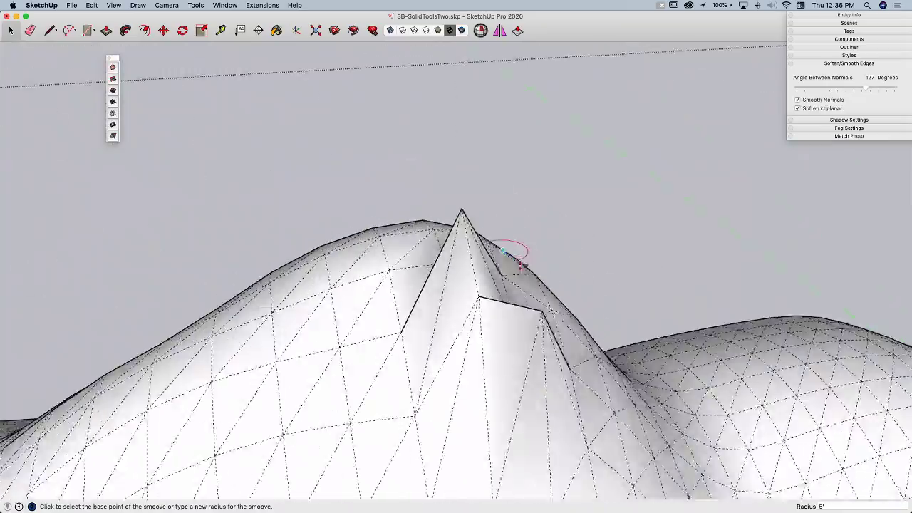
{"action": "key", "text": "space"}
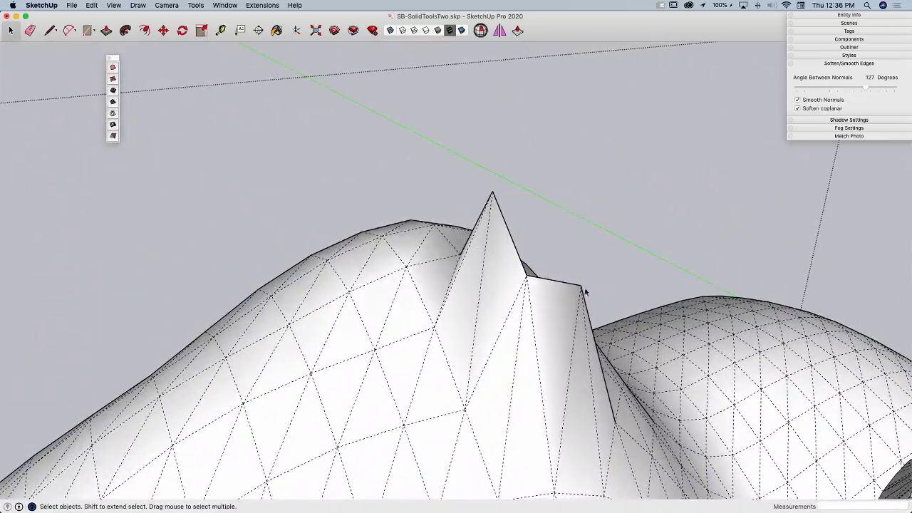
Flip several triangulation edges around the raised hilltop peaks with Flip Edge to redirect the slopes between them.
{"action": "middle_click_drag", "start_coordinate": [586, 293], "coordinate": [224, 145]}
{"action": "left_click", "coordinate": [436, 201]}
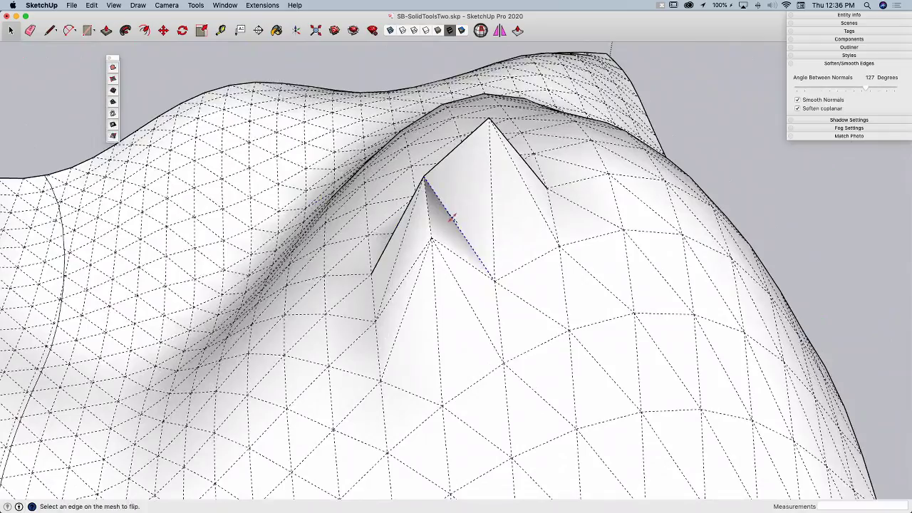
{"action": "middle_click_drag", "start_coordinate": [451, 218], "coordinate": [483, 285]}
{"action": "left_click", "coordinate": [395, 218]}
{"action": "left_click", "coordinate": [464, 265]}
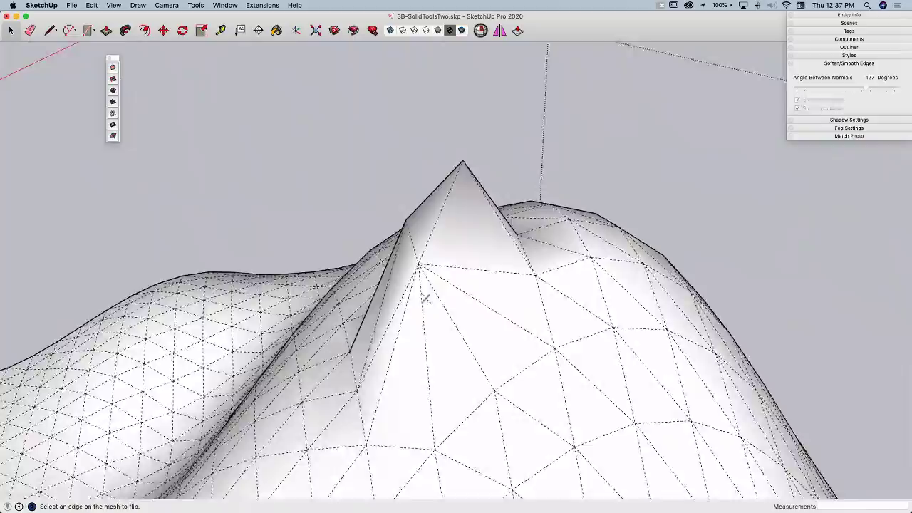
{"action": "middle_click_drag", "start_coordinate": [425, 298], "coordinate": [142, 138]}
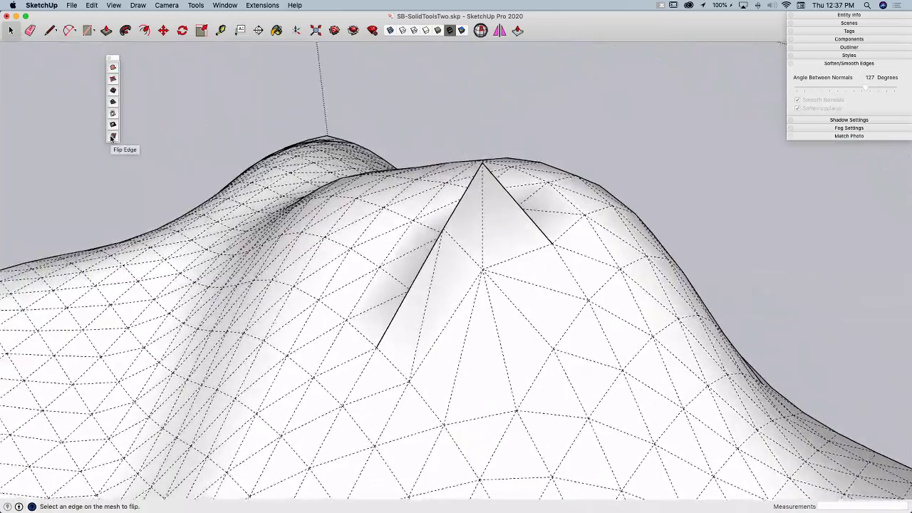
Finish flipping edges and close the terrain group to end editing of its mesh.
{"action": "middle_click_drag", "start_coordinate": [121, 130], "coordinate": [406, 170]}
{"action": "scroll", "coordinate": [406, 170], "scroll_direction": "down", "scroll_amount": 5}
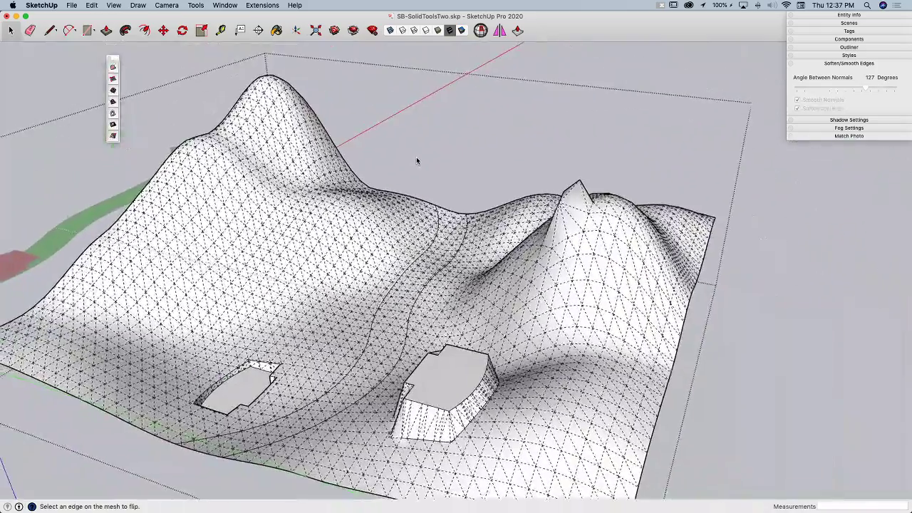
{"action": "key", "text": "space"}
{"action": "left_click", "coordinate": [526, 78]}
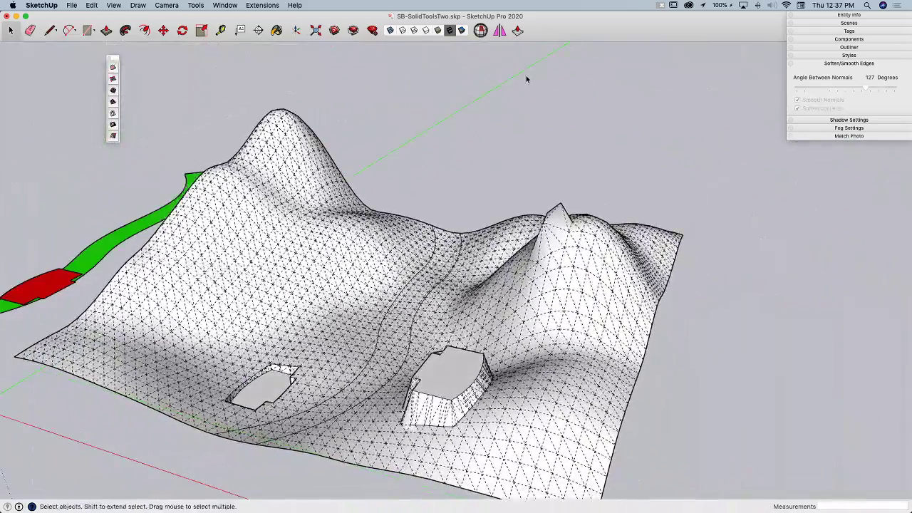